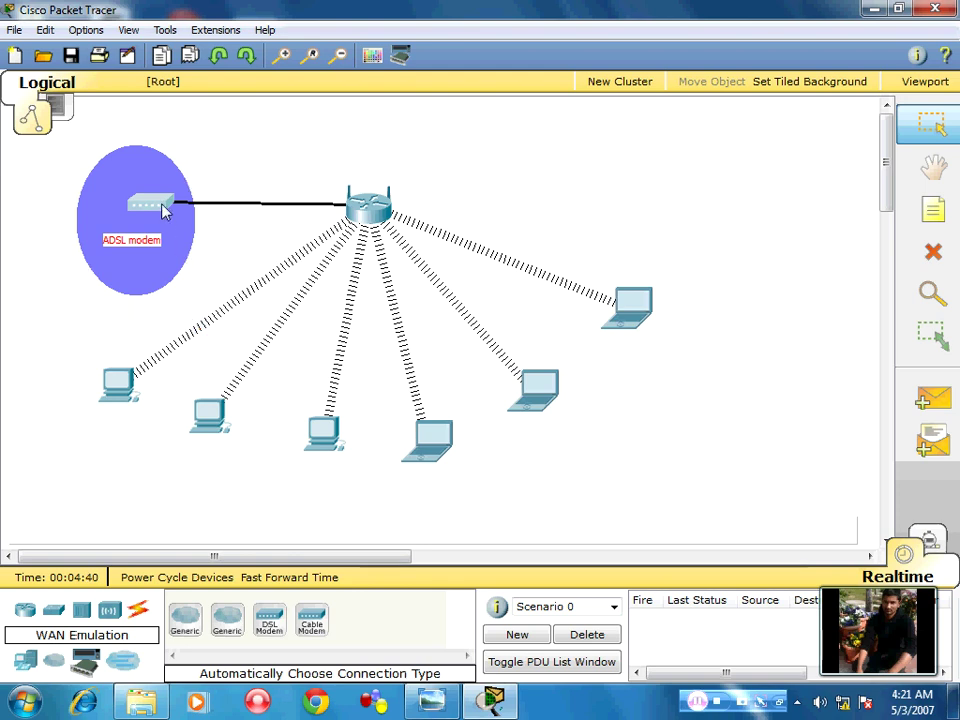
Nudge the ADSL modem and its purple ellipse left, then marquee-select the router and end devices to check them
{"action": "left_click_drag", "start_coordinate": [165, 204], "coordinate": [138, 204]}
{"action": "left_click_drag", "start_coordinate": [332, 154], "coordinate": [414, 274]}
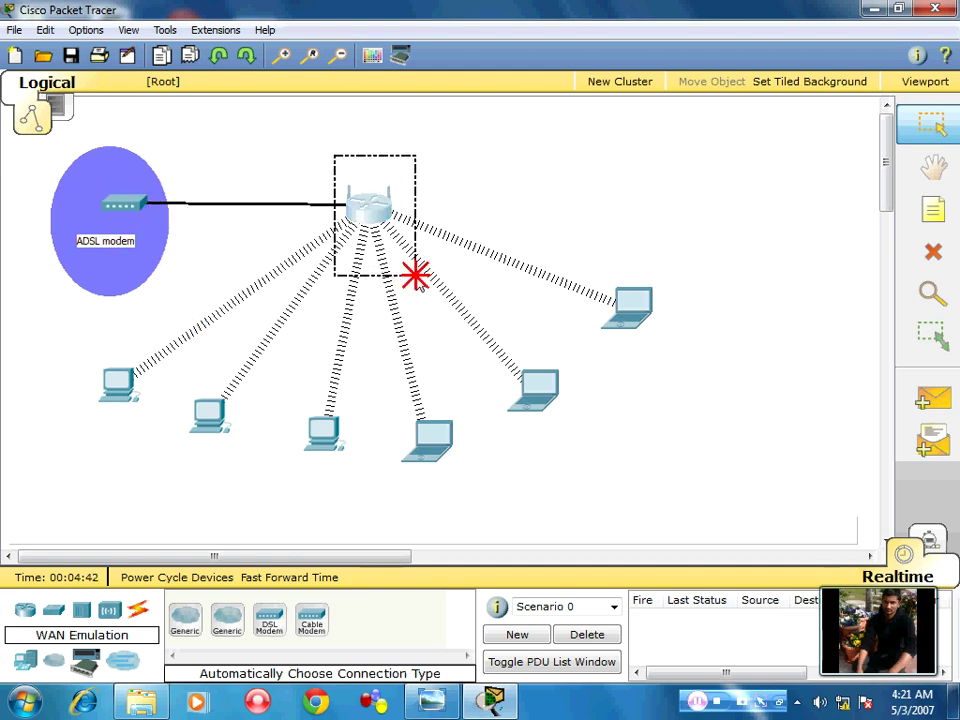
{"action": "mouse_move", "coordinate": [400, 216]}
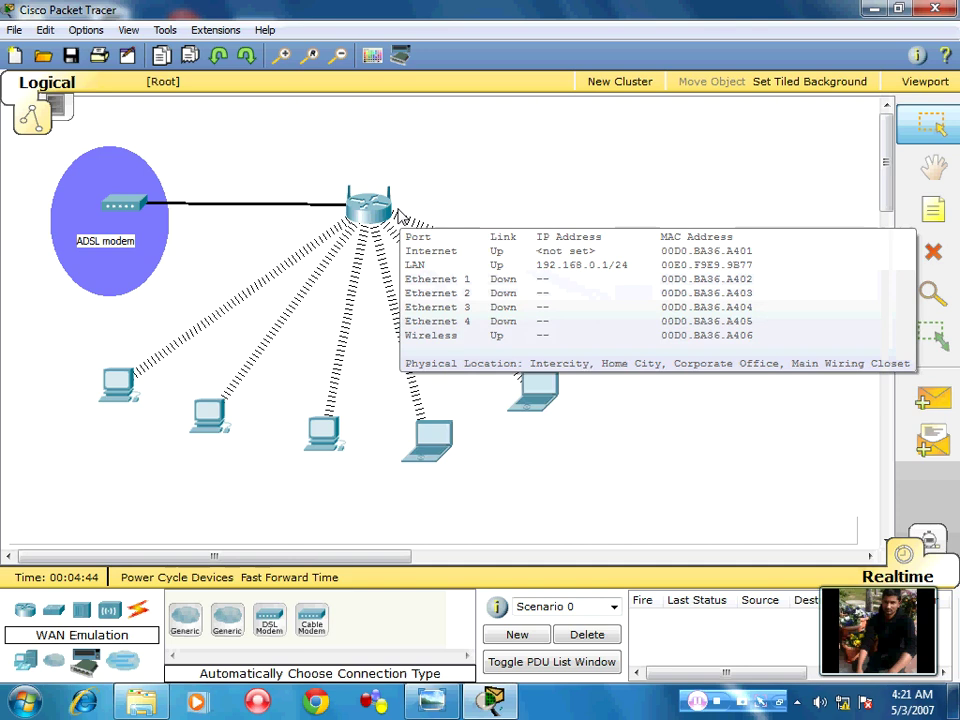
{"action": "left_click_drag", "start_coordinate": [54, 360], "coordinate": [736, 362]}
{"action": "left_click", "coordinate": [736, 362]}
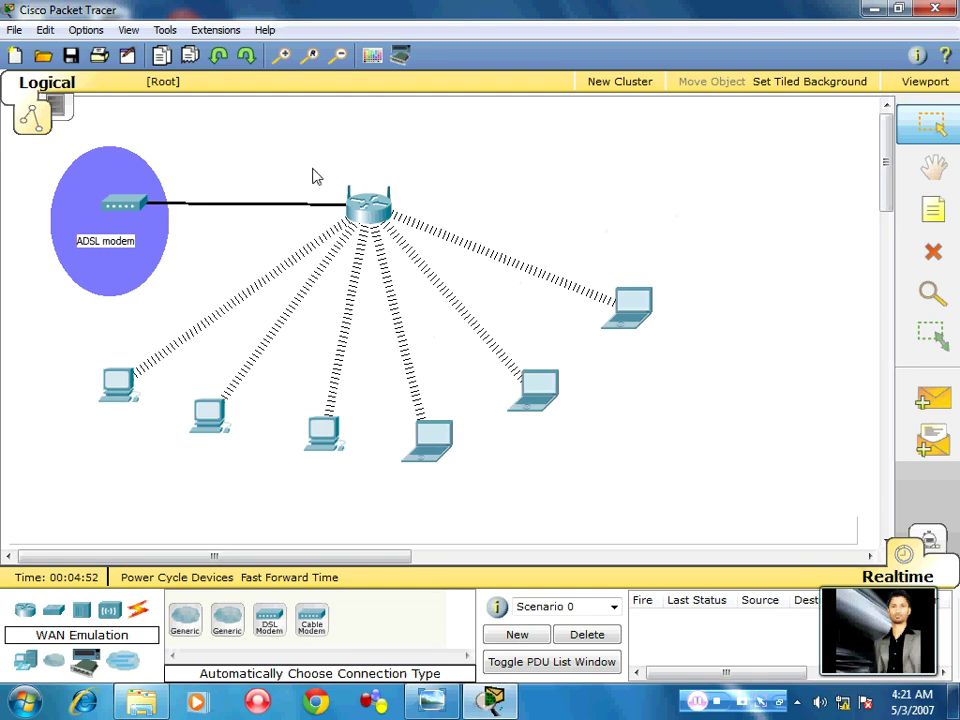
{"action": "left_click_drag", "start_coordinate": [311, 165], "coordinate": [403, 261]}
{"action": "left_click", "coordinate": [446, 225]}
Place a generic PC-PT at the top right of the topology
{"action": "left_click", "coordinate": [25, 660]}
{"action": "left_click", "coordinate": [185, 619]}
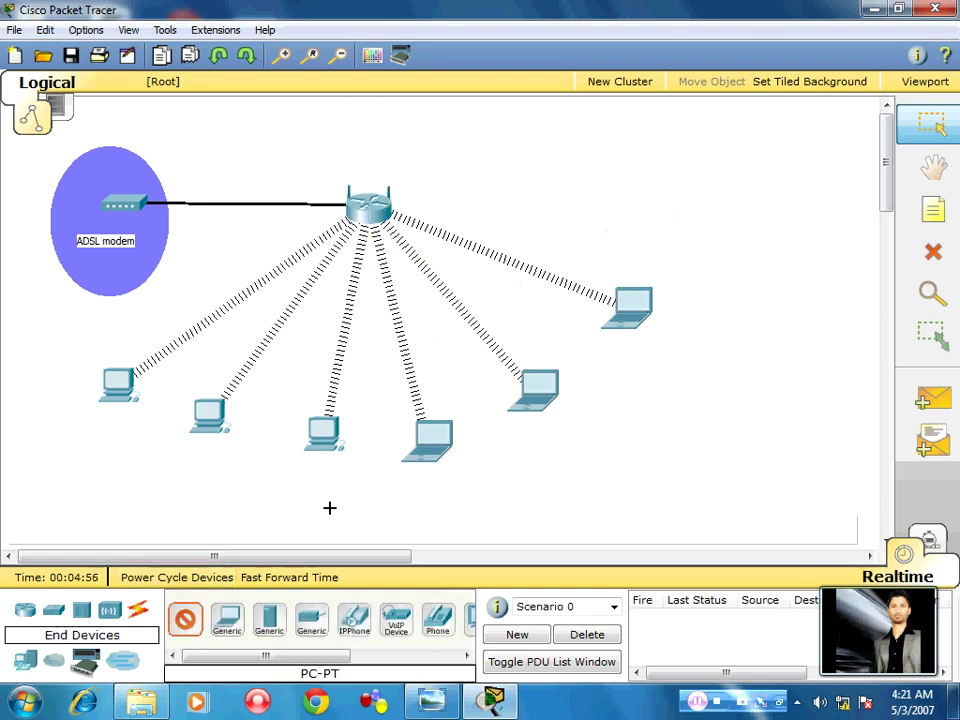
{"action": "left_click", "coordinate": [579, 150]}
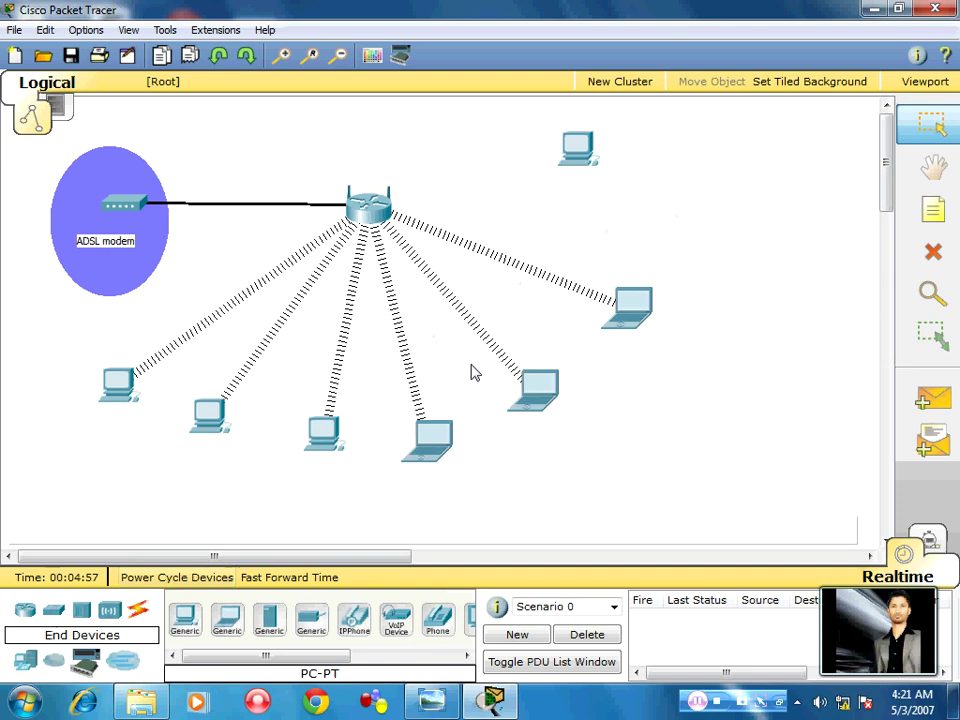
Wire the router's Ethernet 1 to the new PC's FastEthernet with copper straight-through cable
{"action": "left_click", "coordinate": [137, 610]}
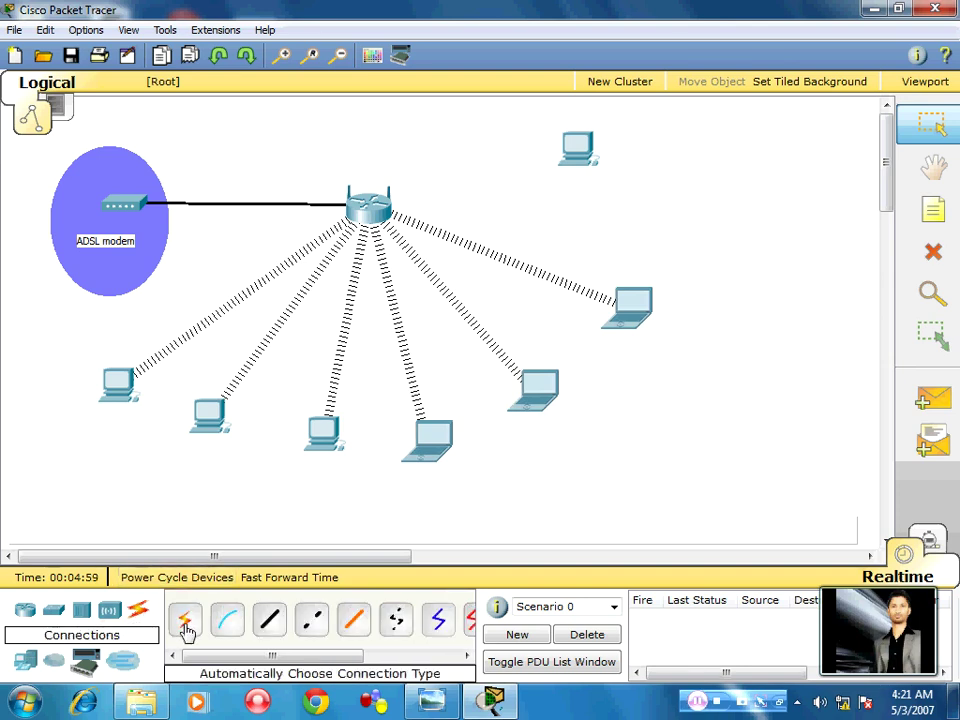
{"action": "left_click", "coordinate": [269, 620]}
{"action": "left_click", "coordinate": [388, 212]}
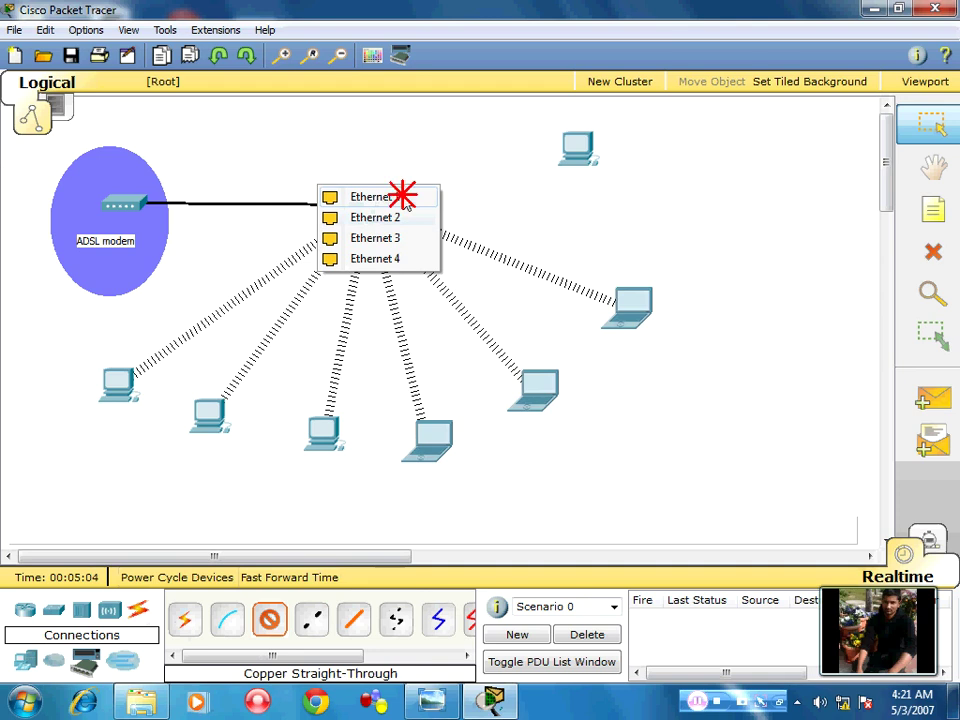
{"action": "left_click", "coordinate": [403, 197]}
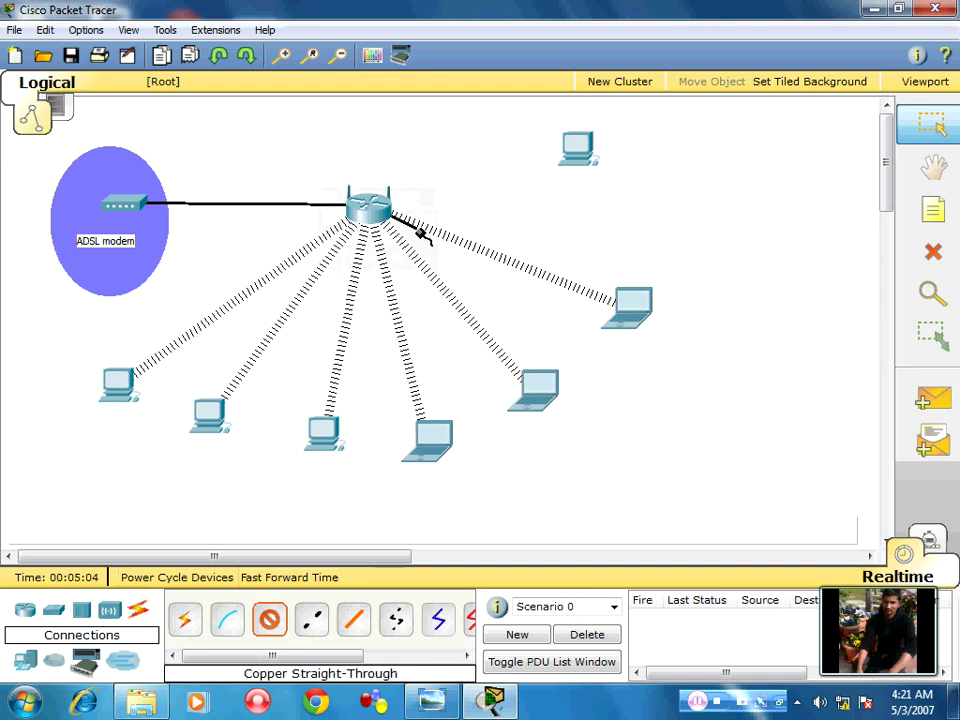
{"action": "left_click", "coordinate": [588, 144]}
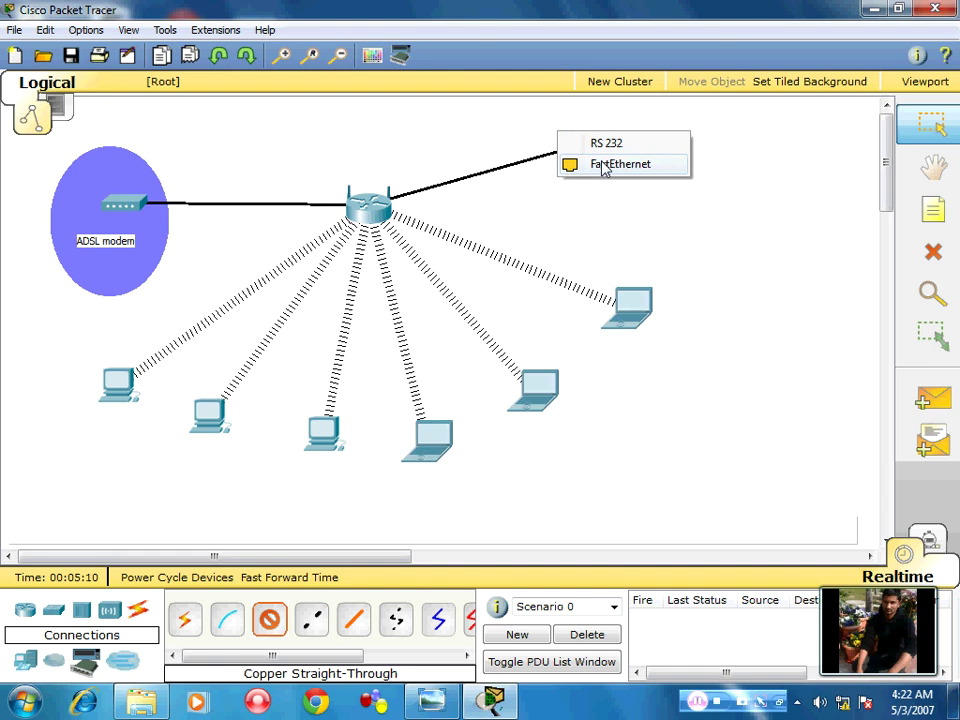
{"action": "left_click", "coordinate": [605, 165]}
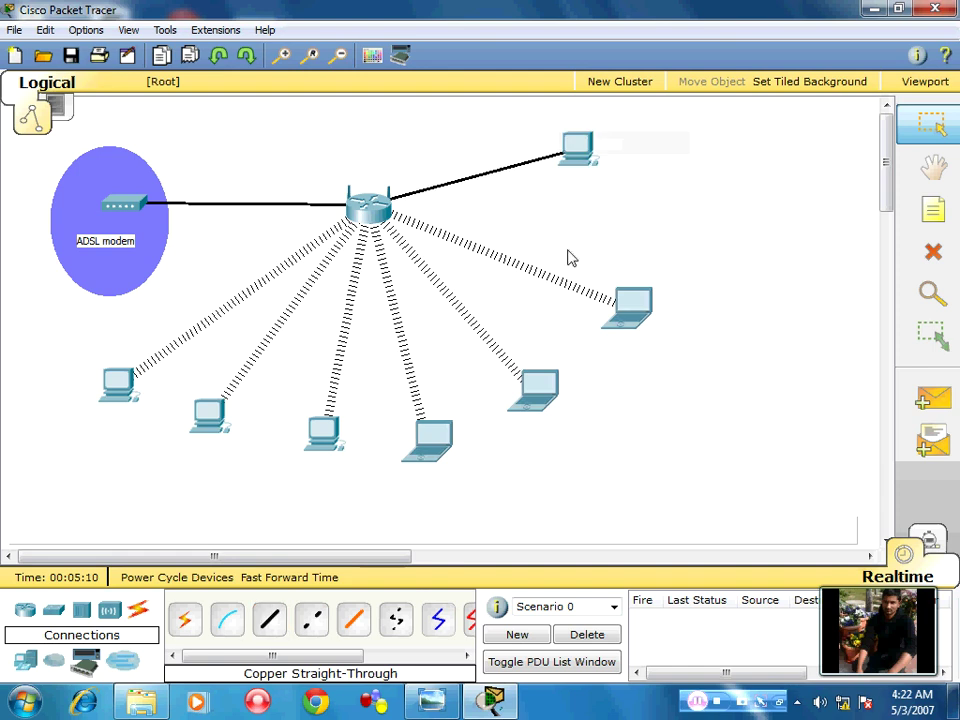
{"action": "left_click", "coordinate": [368, 212]}
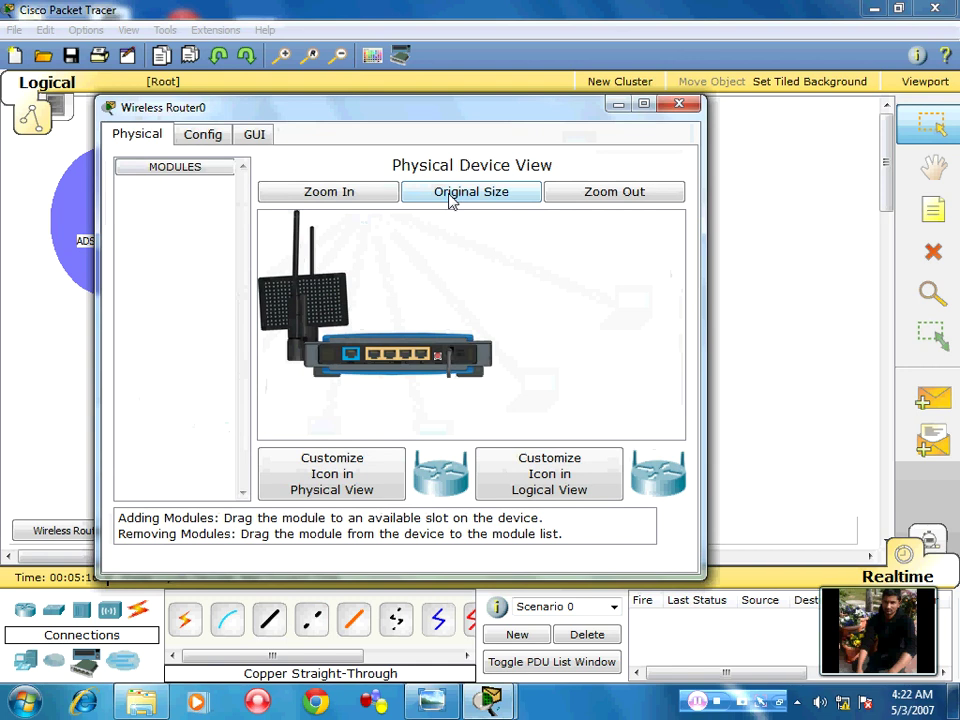
{"action": "left_click", "coordinate": [644, 103]}
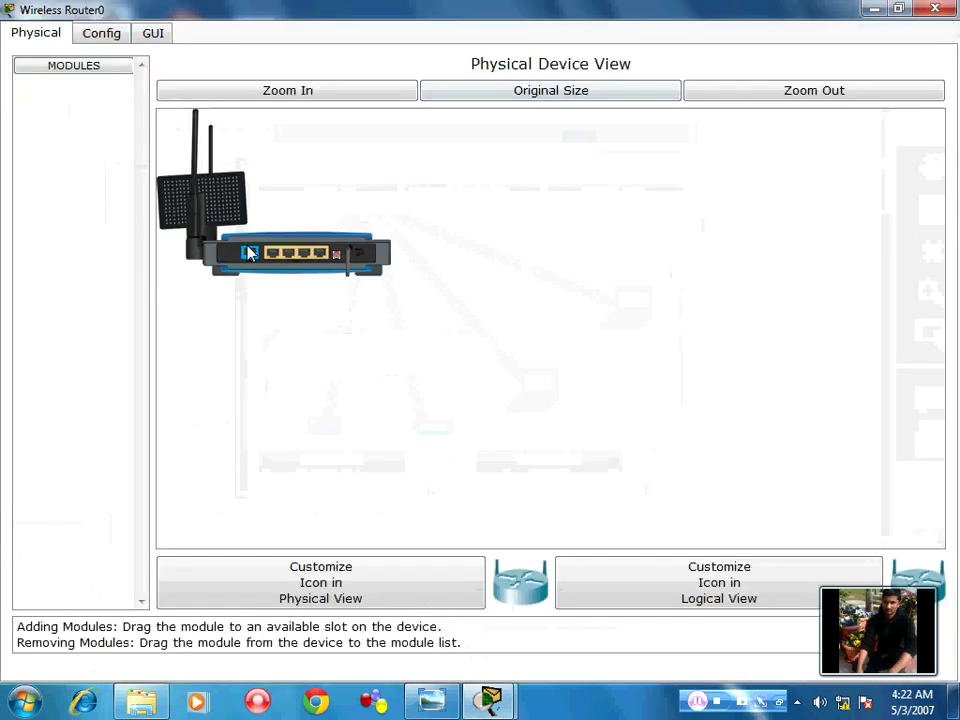
{"action": "left_click", "coordinate": [792, 93]}
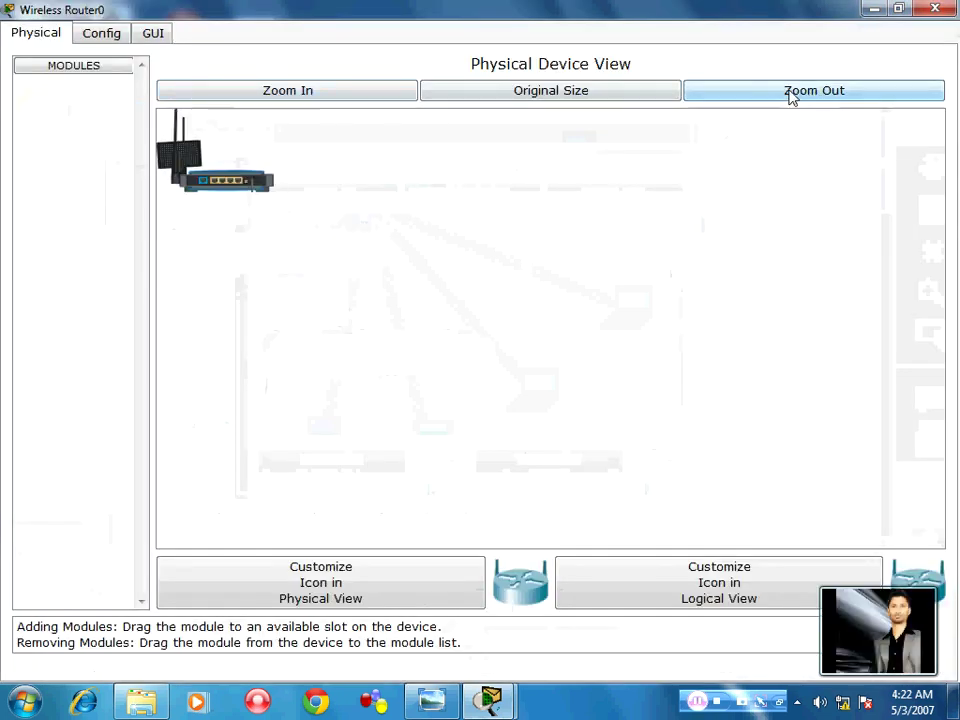
{"action": "left_click", "coordinate": [362, 97]}
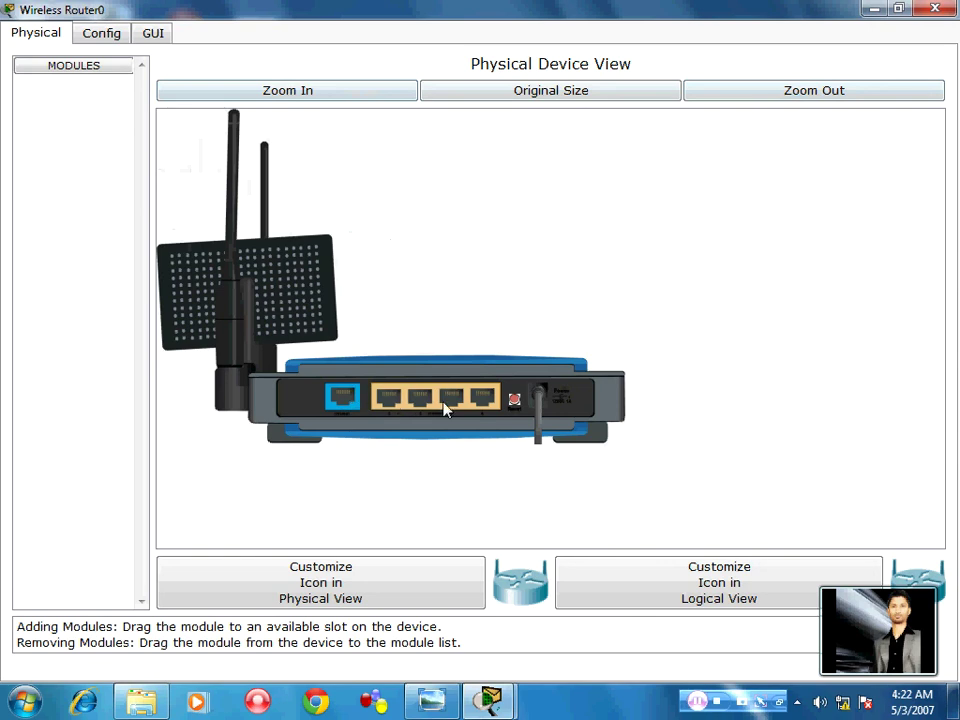
{"action": "left_click", "coordinate": [935, 9]}
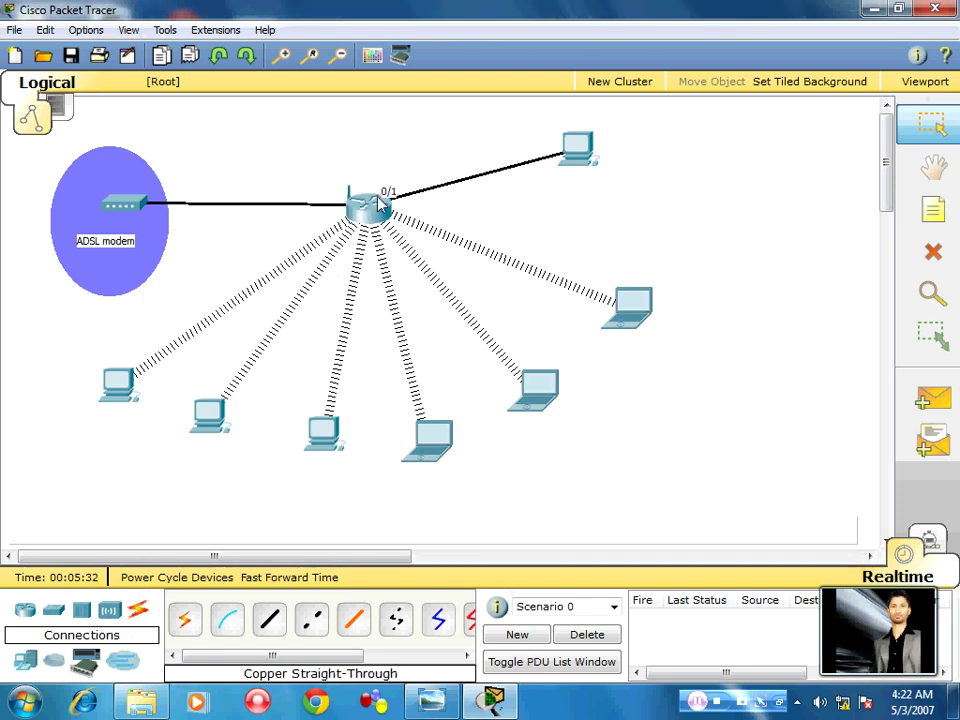
Add a note reading 192.168.0.1 just above the wireless router
{"action": "left_click", "coordinate": [932, 210]}
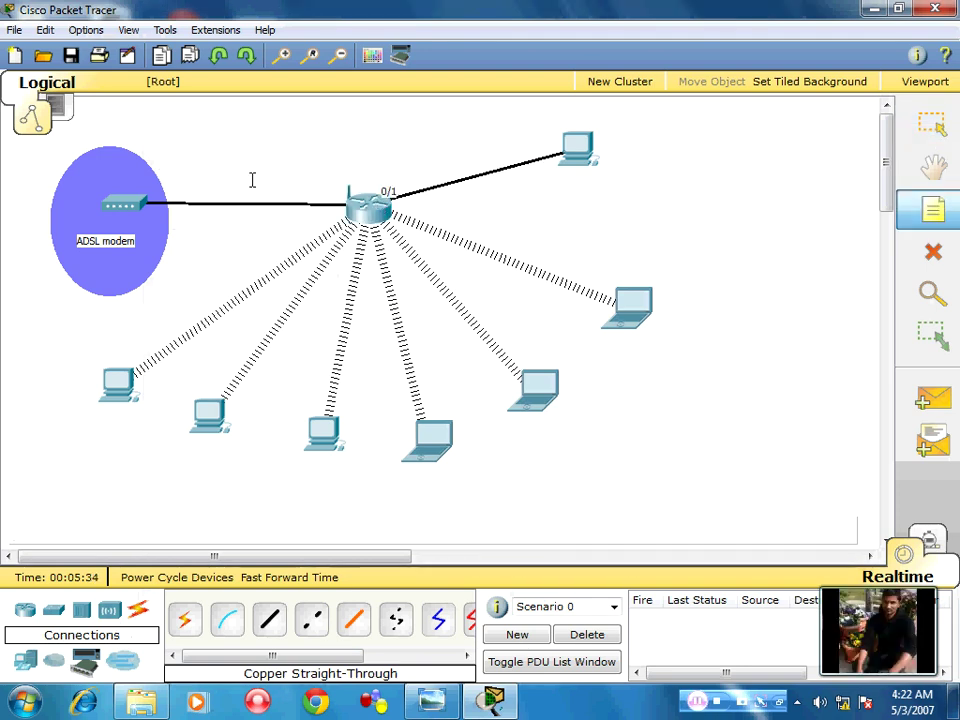
{"action": "left_click", "coordinate": [344, 162]}
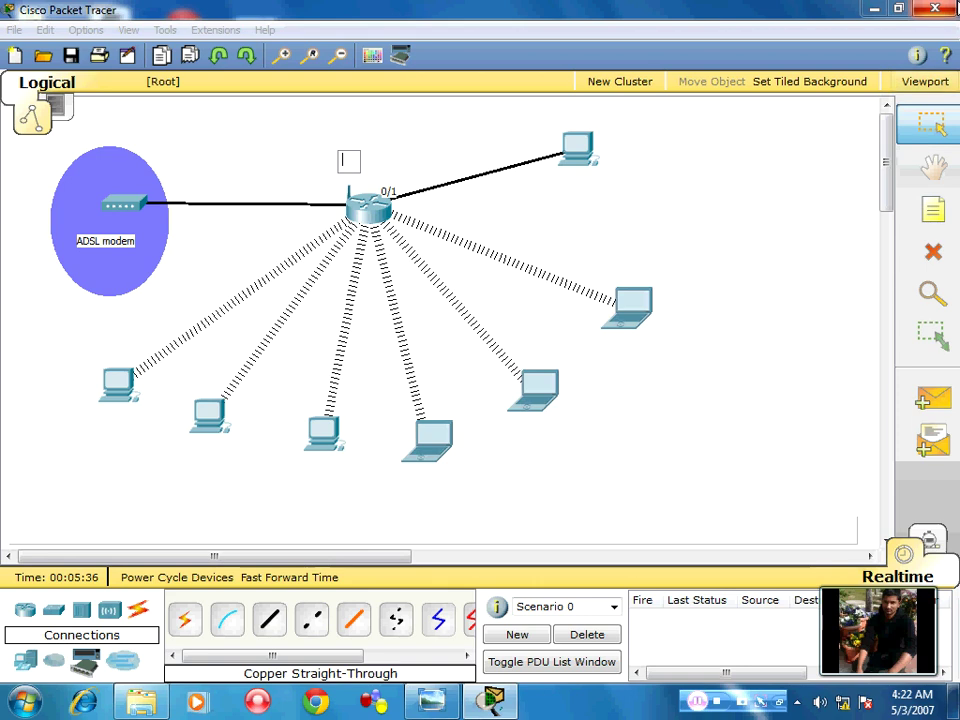
{"action": "type", "text": "192.16"}
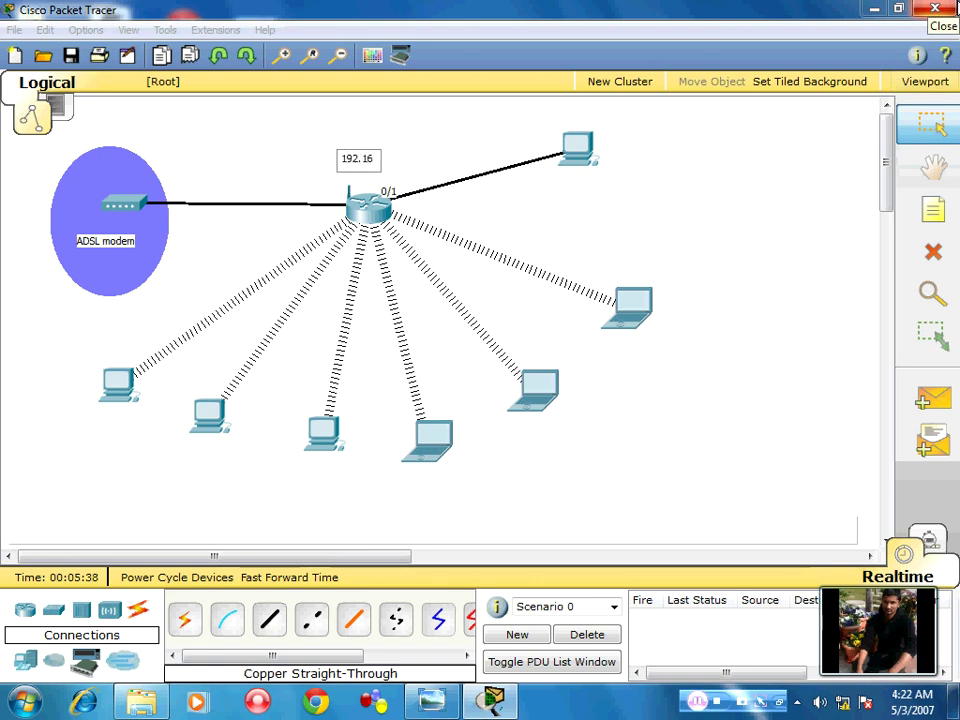
{"action": "type", "text": "8.0.1"}
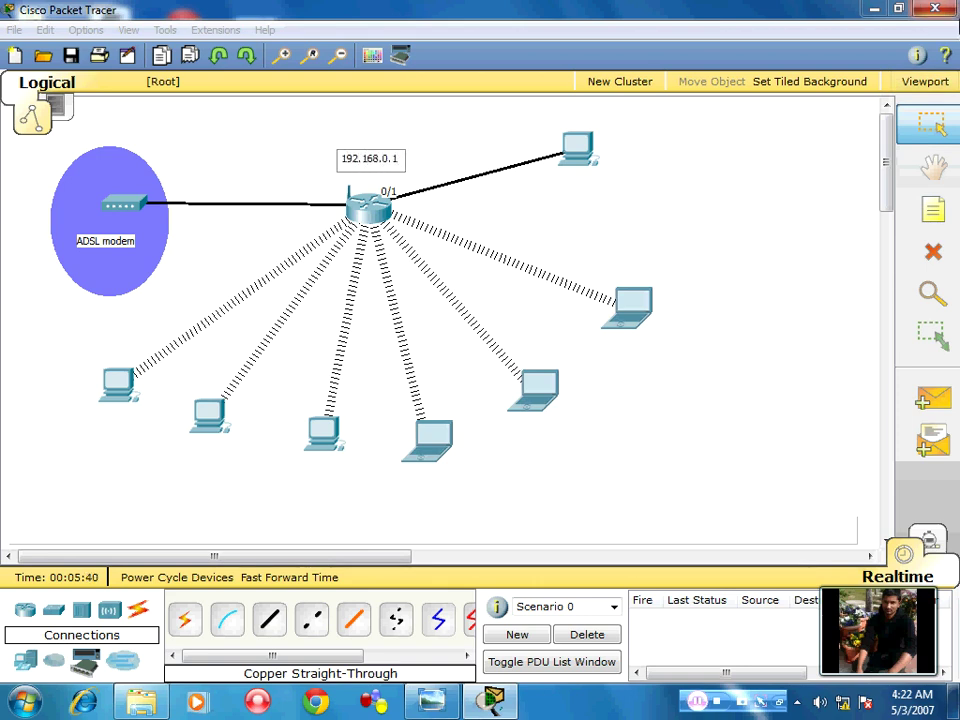
{"action": "left_click", "coordinate": [250, 288]}
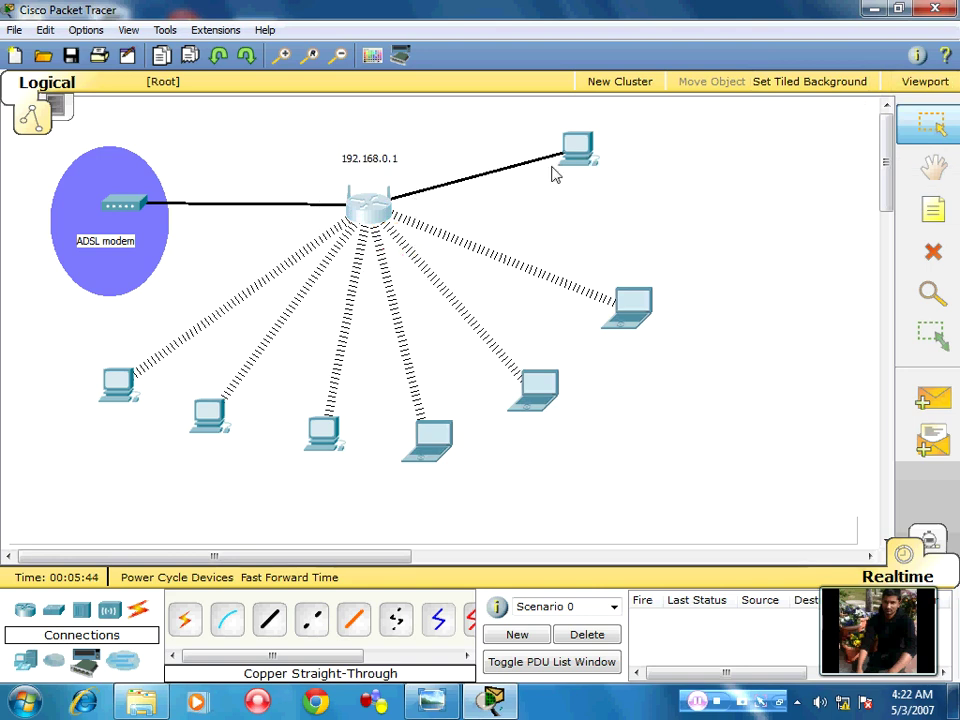
{"action": "left_click", "coordinate": [686, 291]}
{"action": "left_click_drag", "start_coordinate": [761, 253], "coordinate": [6, 553]}
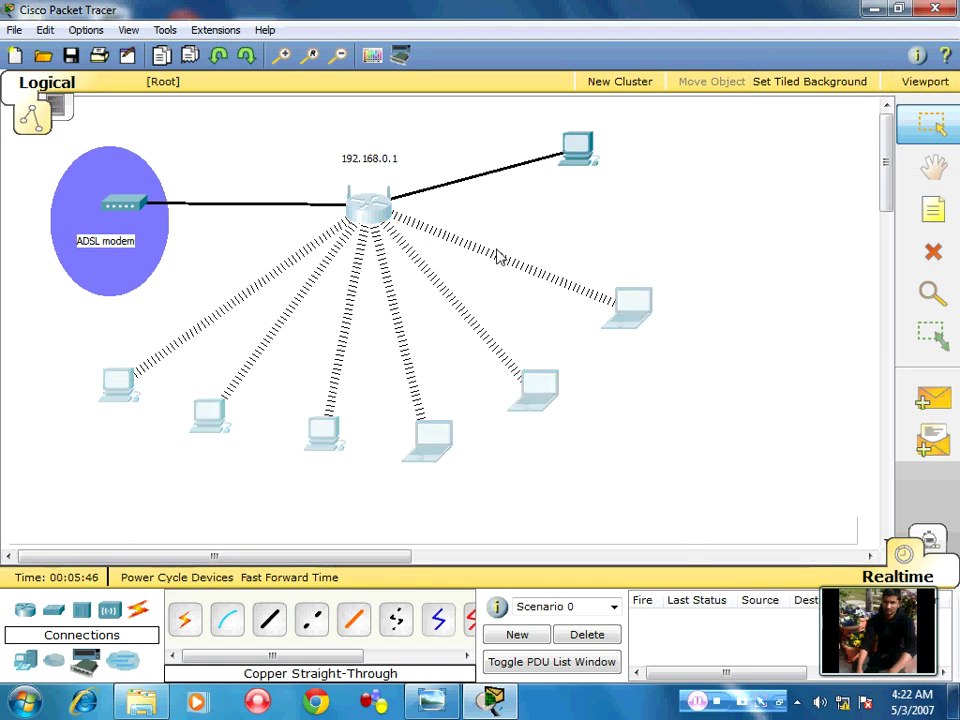
Open the new PC4's window and bring up its Desktop applications
{"action": "left_click", "coordinate": [666, 133]}
{"action": "left_click", "coordinate": [575, 148]}
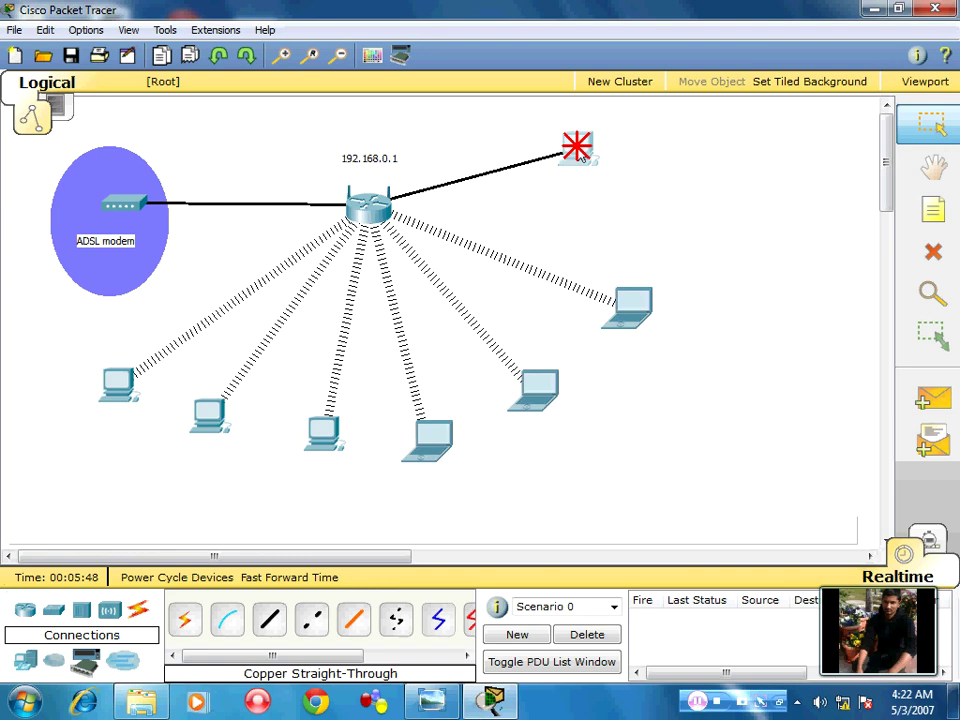
{"action": "left_click_drag", "start_coordinate": [584, 148], "coordinate": [938, 66]}
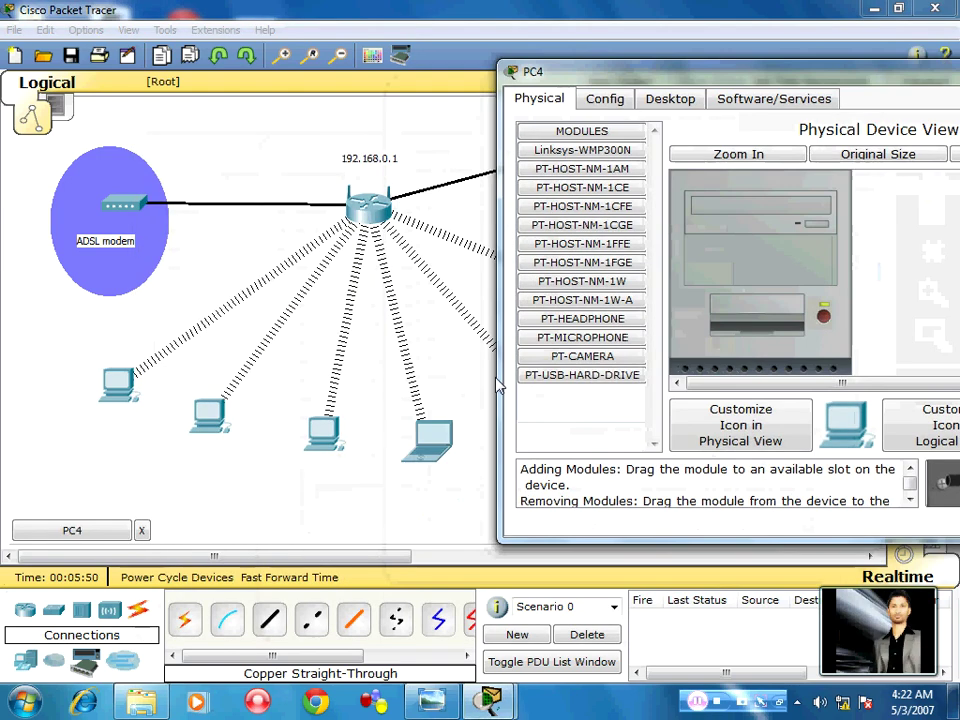
{"action": "left_click_drag", "start_coordinate": [314, 558], "coordinate": [362, 558]}
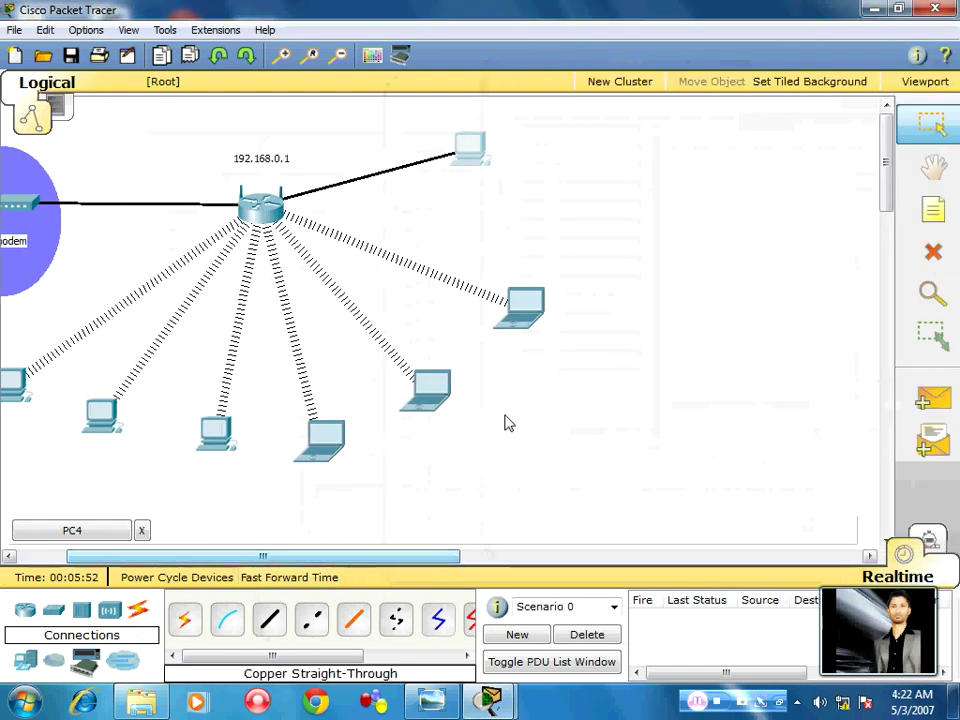
{"action": "left_click", "coordinate": [474, 148]}
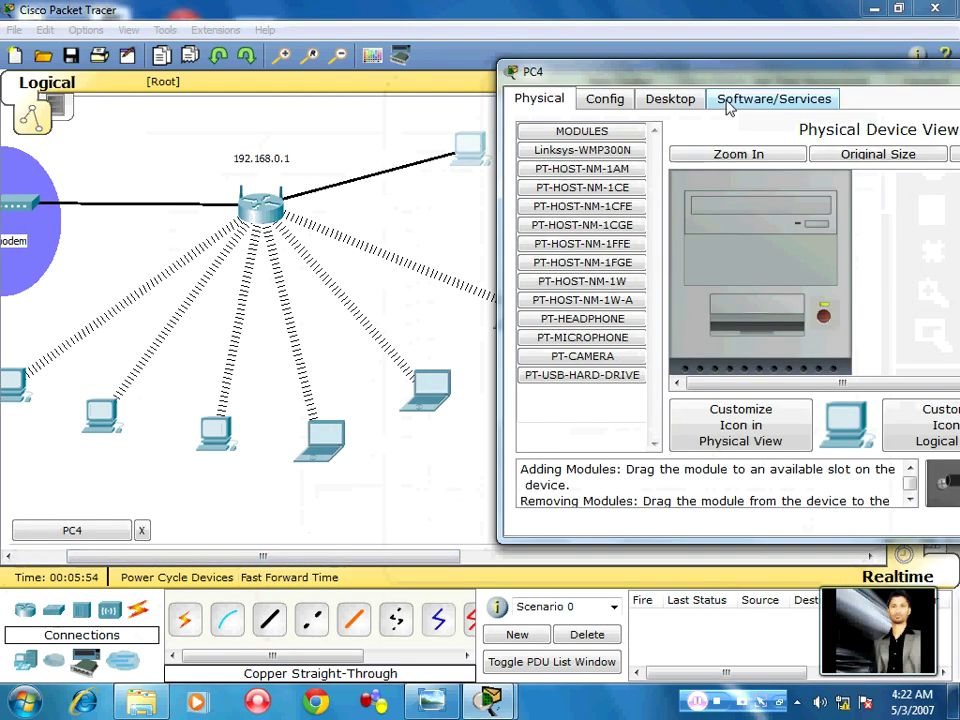
{"action": "left_click", "coordinate": [676, 101]}
Give PC4 static IP 192.168.0.2 with mask 255.255.255.0, then close IP Configuration
{"action": "left_click", "coordinate": [615, 203]}
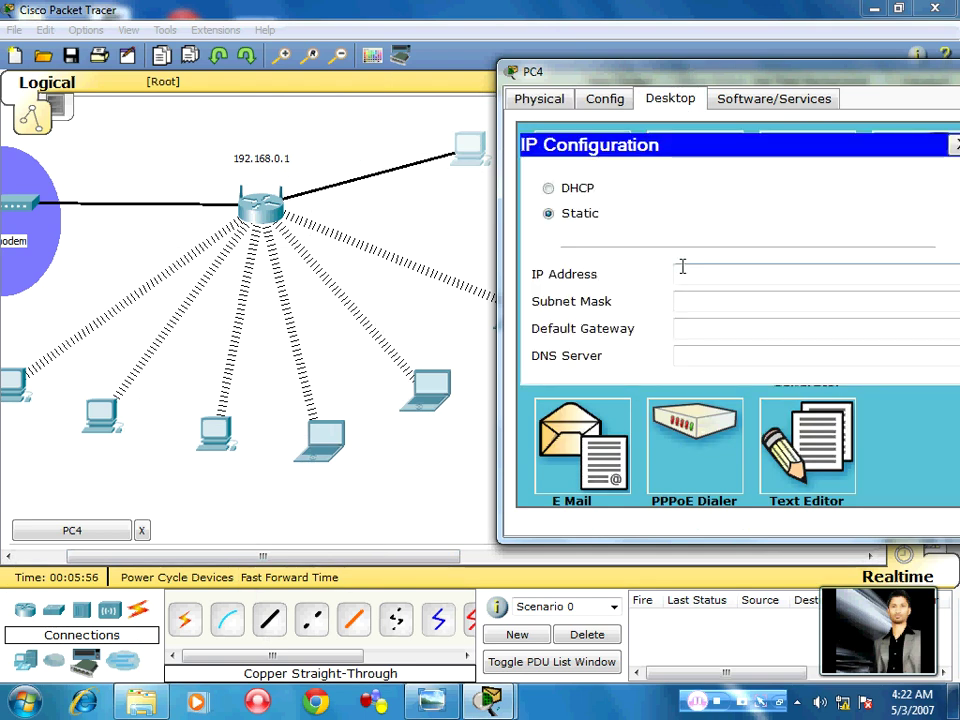
{"action": "type", "text": "12"}
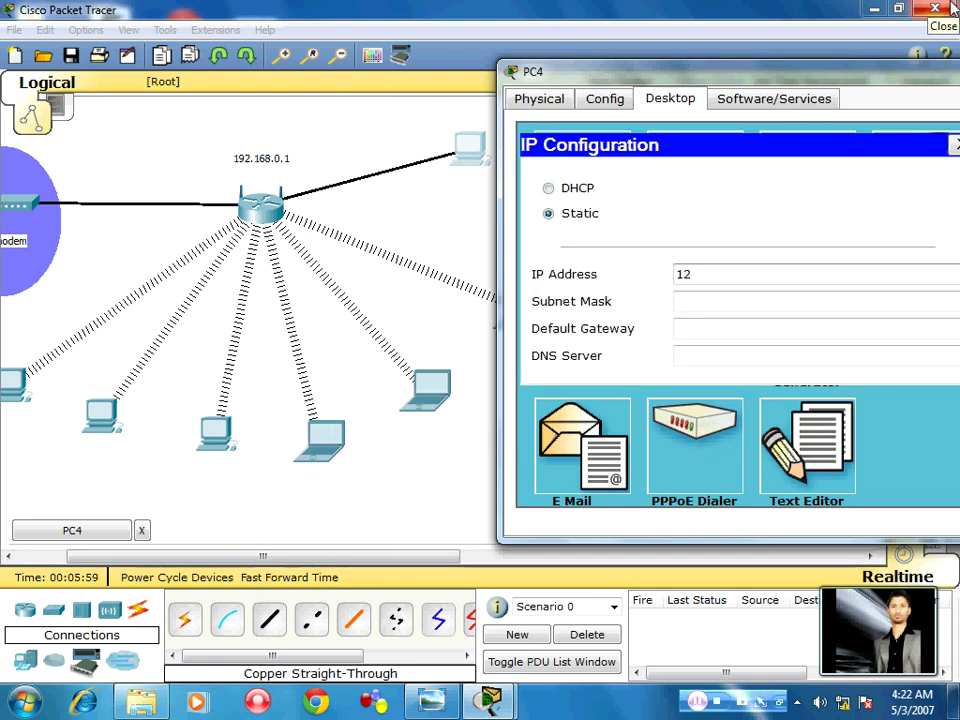
{"action": "key", "text": "BackSpace"}
{"action": "type", "text": "92.168.0.1"}
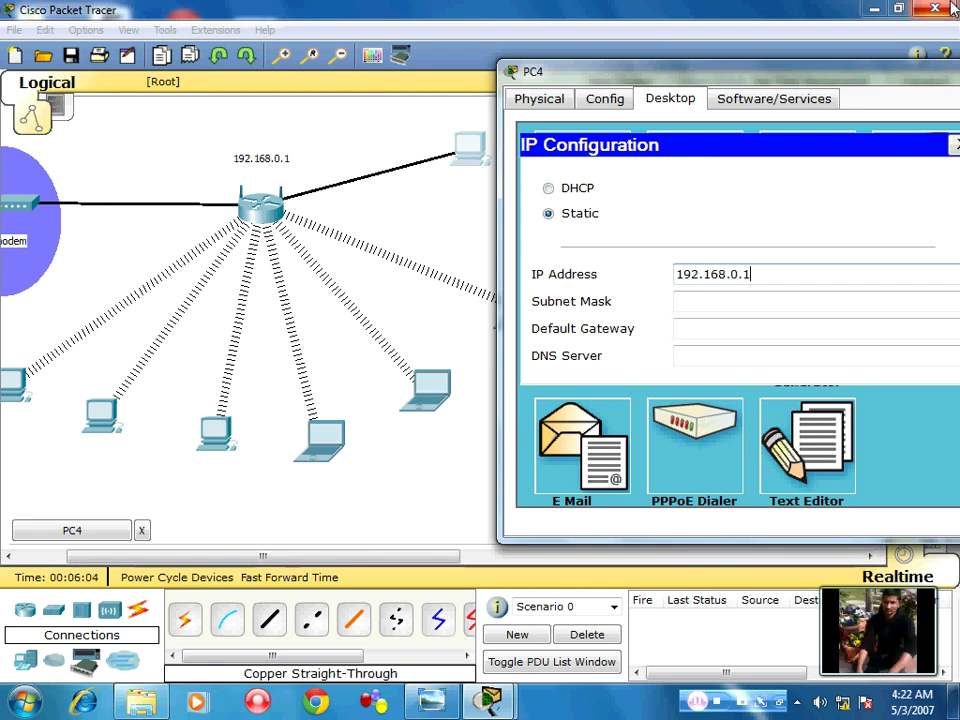
{"action": "key", "text": "Tab"}
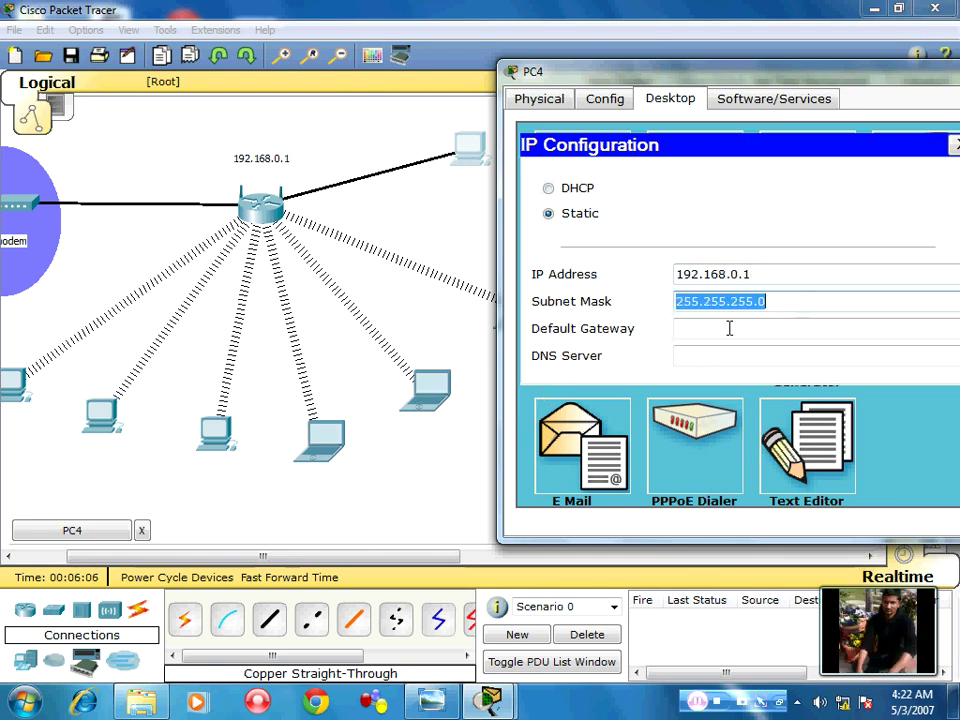
{"action": "left_click", "coordinate": [756, 270]}
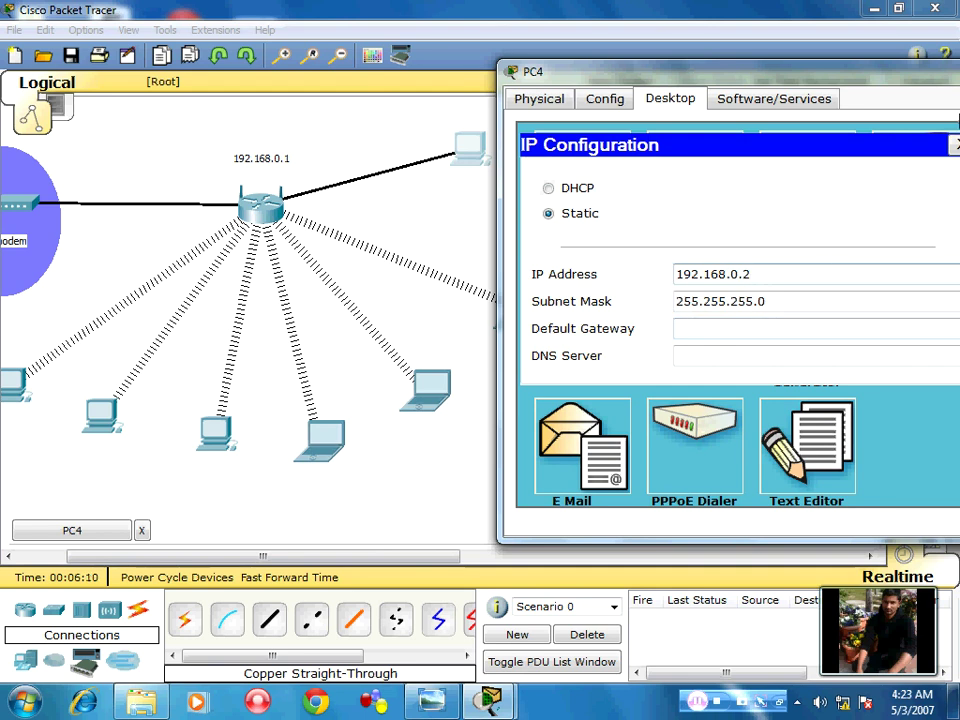
{"action": "left_click_drag", "start_coordinate": [680, 70], "coordinate": [594, 64]}
{"action": "left_click", "coordinate": [866, 150]}
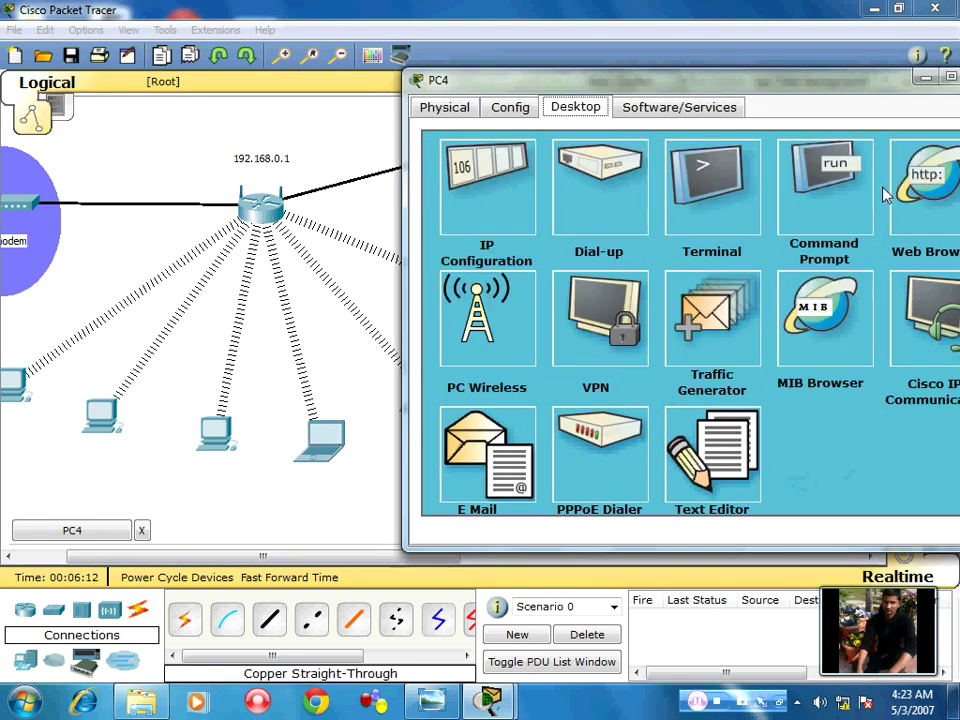
Load the router's page at 192.168.0.1 in PC4's web browser
{"action": "left_click", "coordinate": [935, 222]}
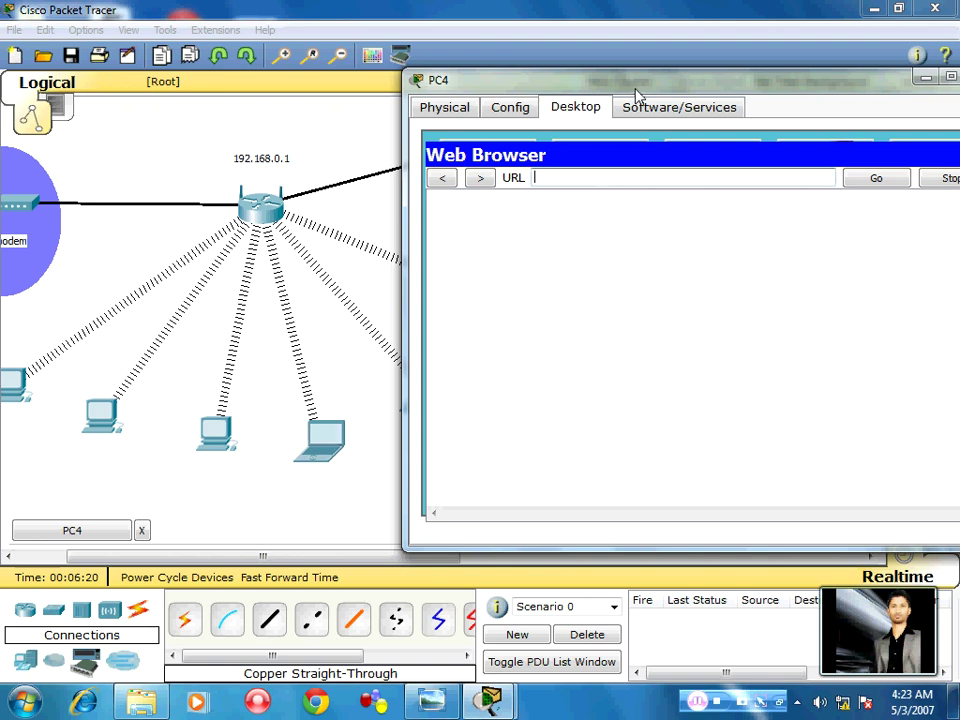
{"action": "left_click_drag", "start_coordinate": [636, 86], "coordinate": [722, 76]}
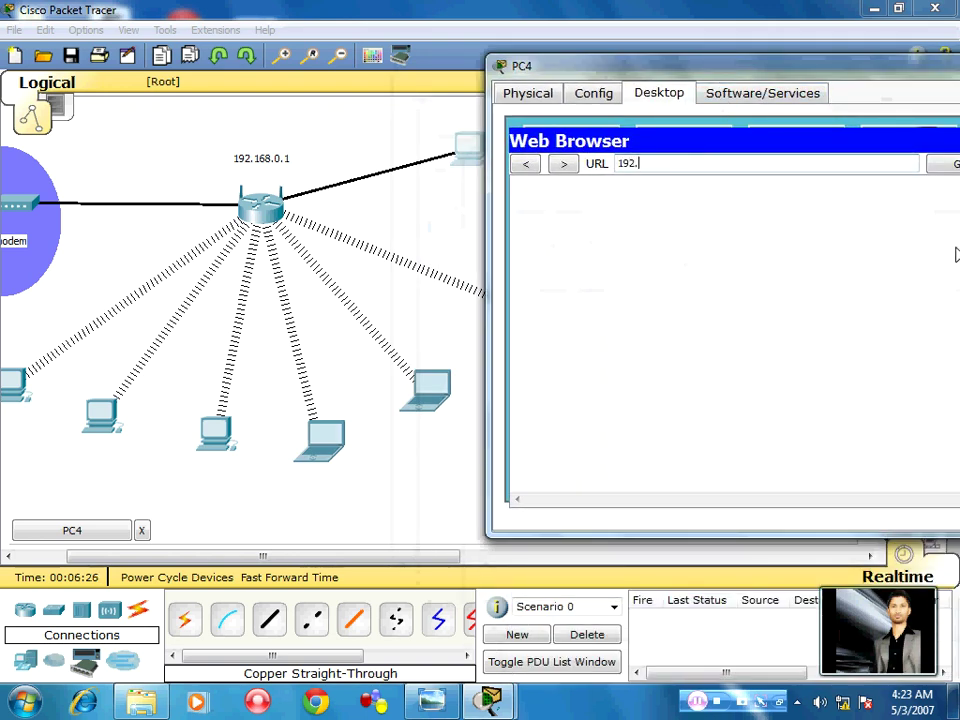
{"action": "type", "text": "168.0."}
{"action": "key", "text": "Return"}
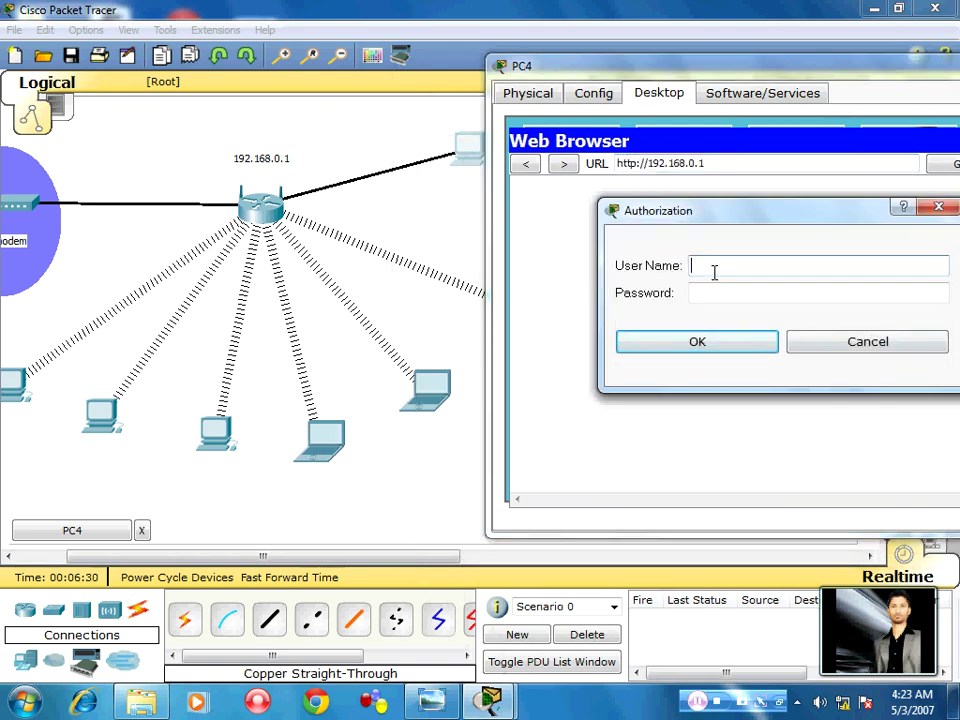
Log in with the router's admin credentials, review the Linksys Setup page, and close the browser
{"action": "type", "text": "admin"}
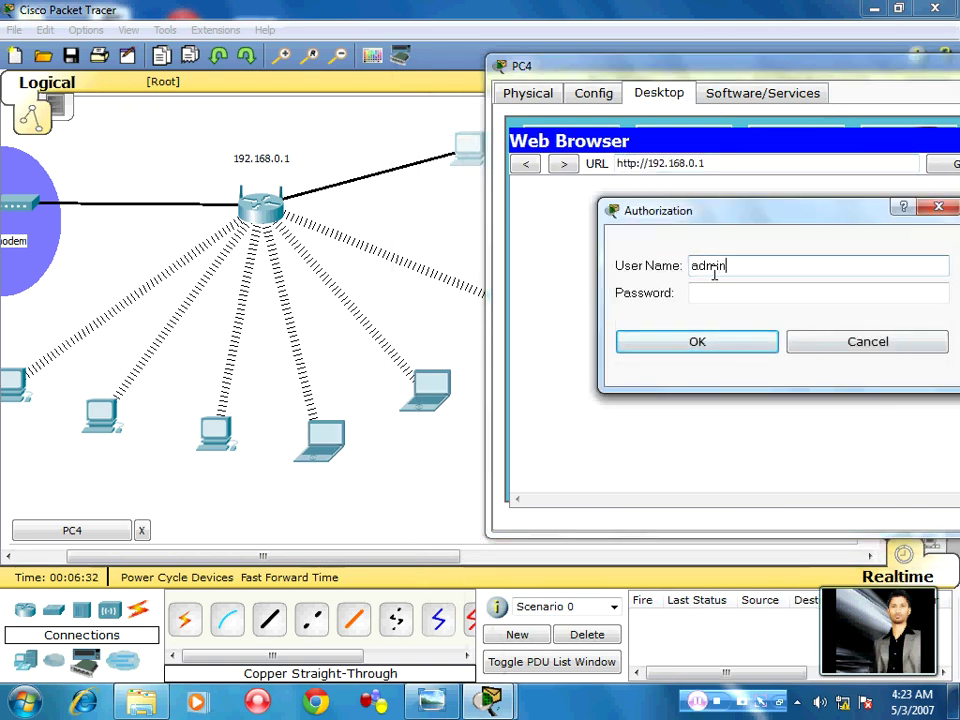
{"action": "key", "text": "Tab"}
{"action": "type", "text": "admi"}
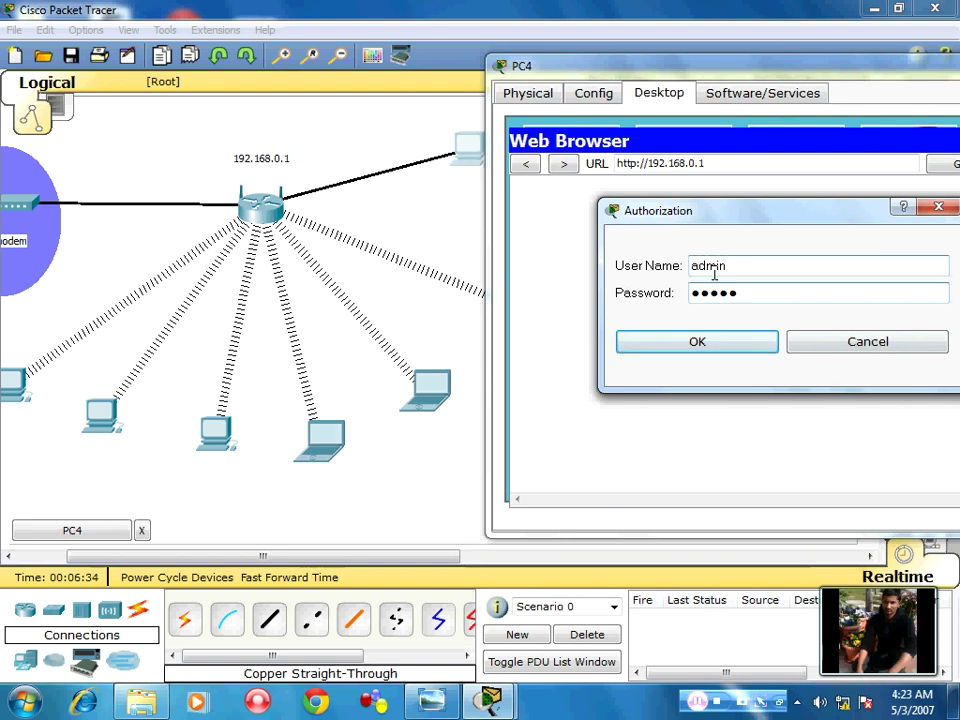
{"action": "type", "text": "n"}
{"action": "key", "text": "Return"}
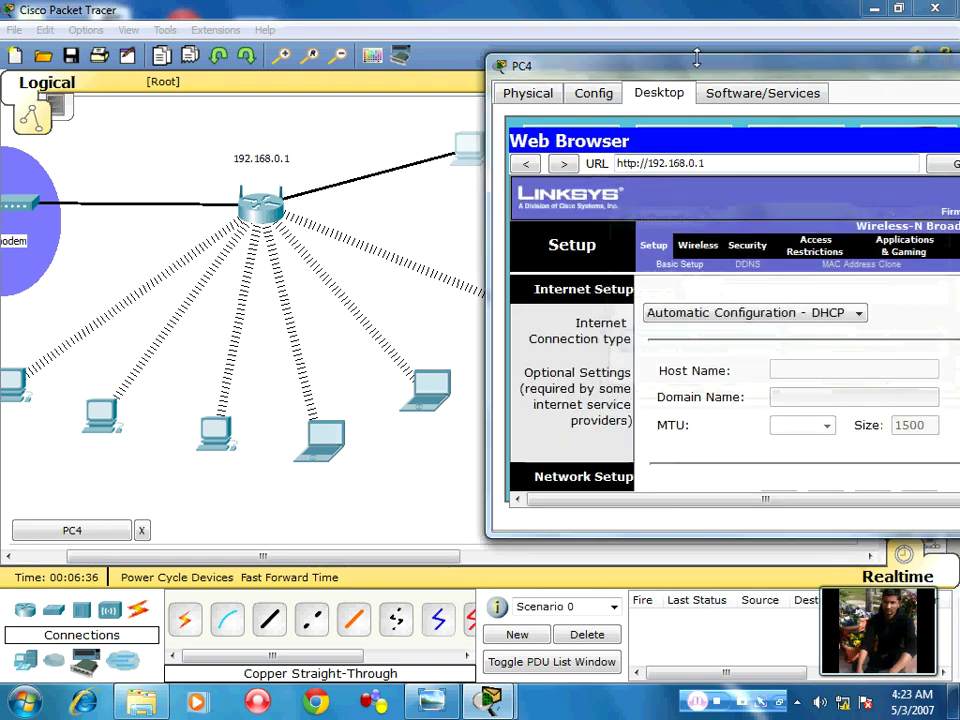
{"action": "double_click", "coordinate": [700, 66]}
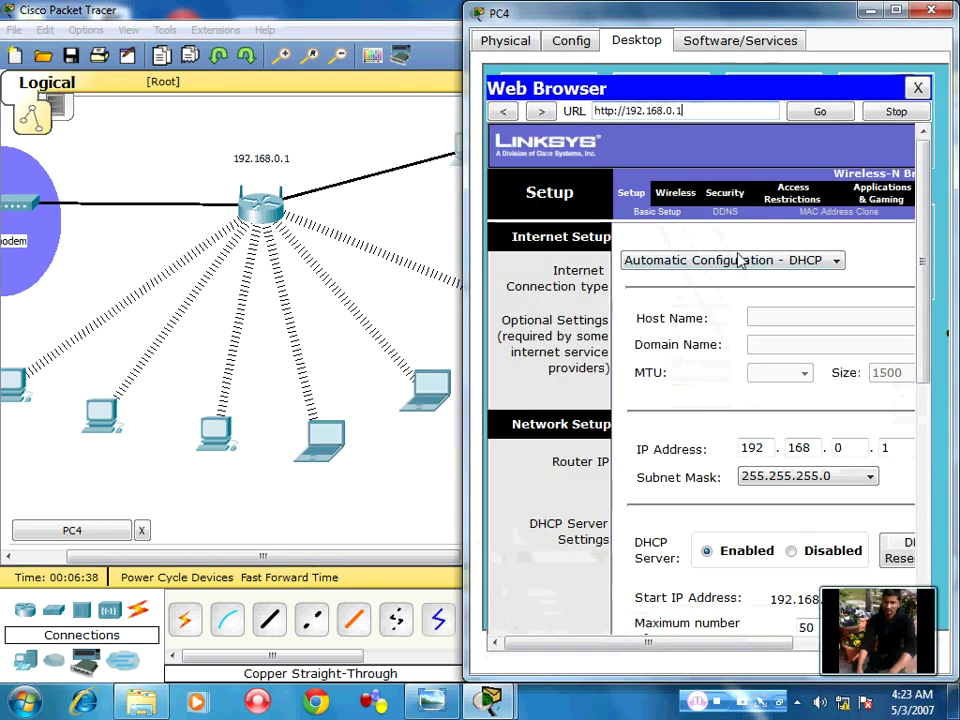
{"action": "scroll", "coordinate": [650, 330], "scroll_direction": "down", "scroll_amount": 2}
{"action": "scroll", "coordinate": [600, 300], "scroll_direction": "up", "scroll_amount": 2}
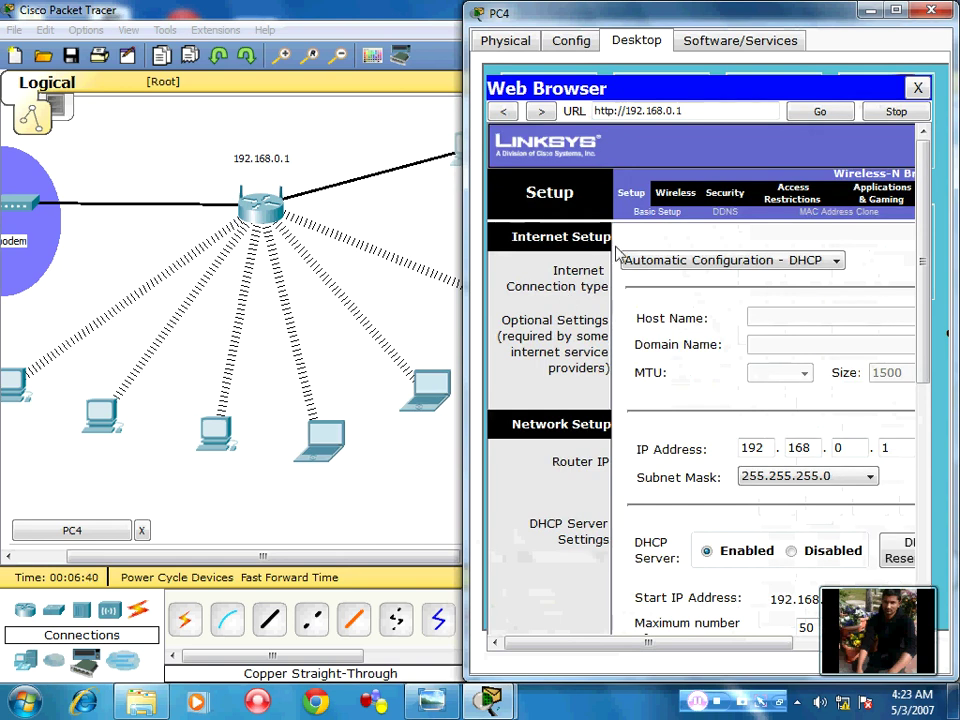
{"action": "left_click", "coordinate": [919, 88]}
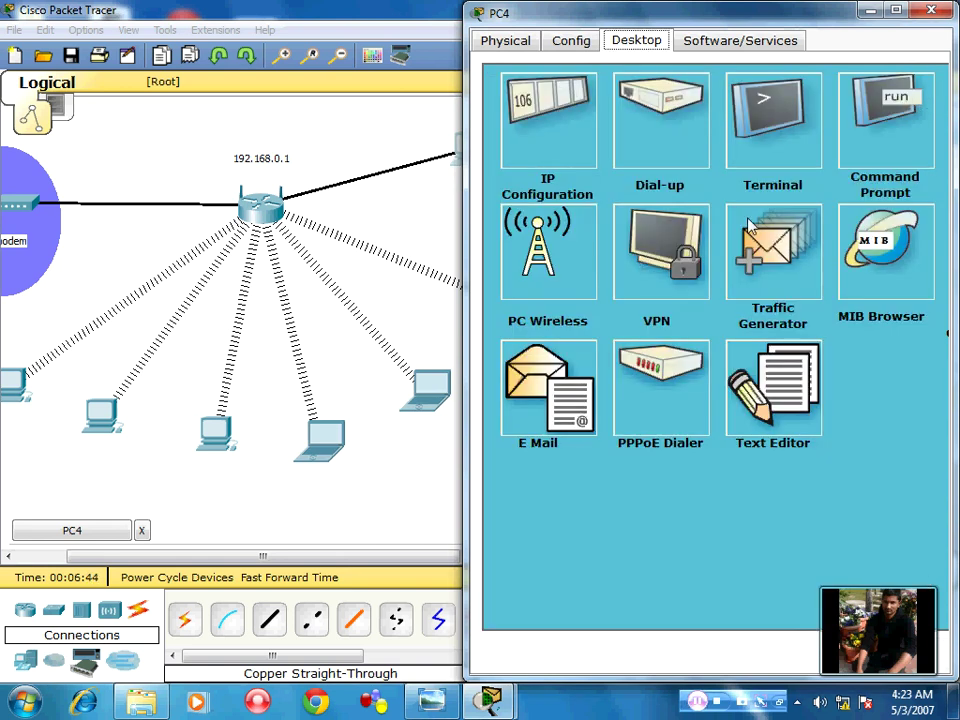
{"action": "left_click", "coordinate": [889, 172]}
Ping 192.168.0.1 from PC4 and check the four replies, 0% loss, averaging 14ms
{"action": "type", "text": "p"}
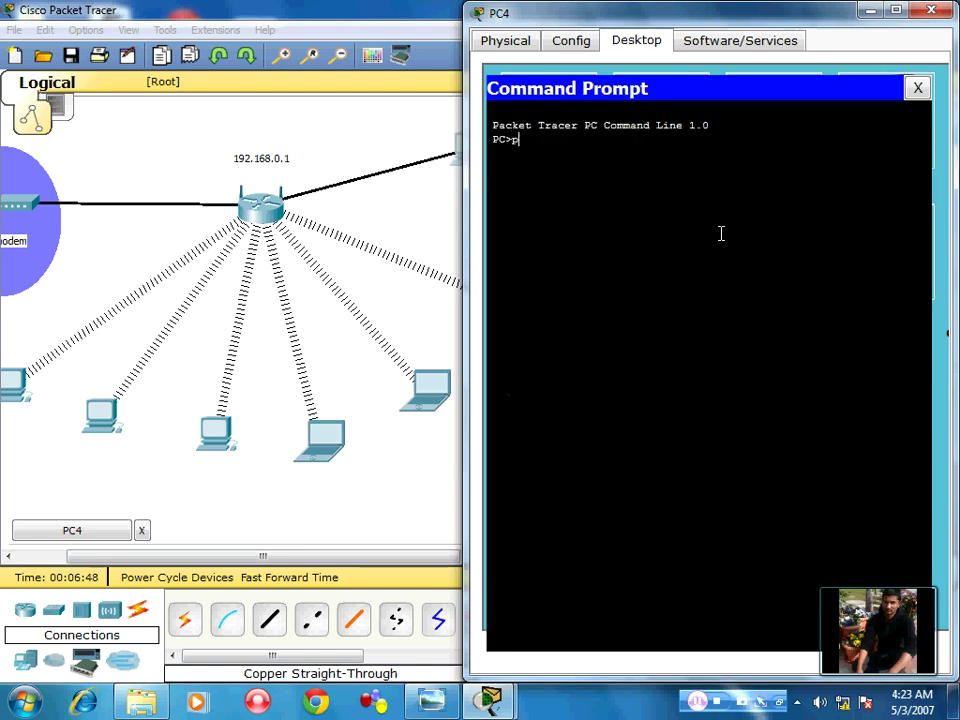
{"action": "type", "text": "ing 192.168.0.1"}
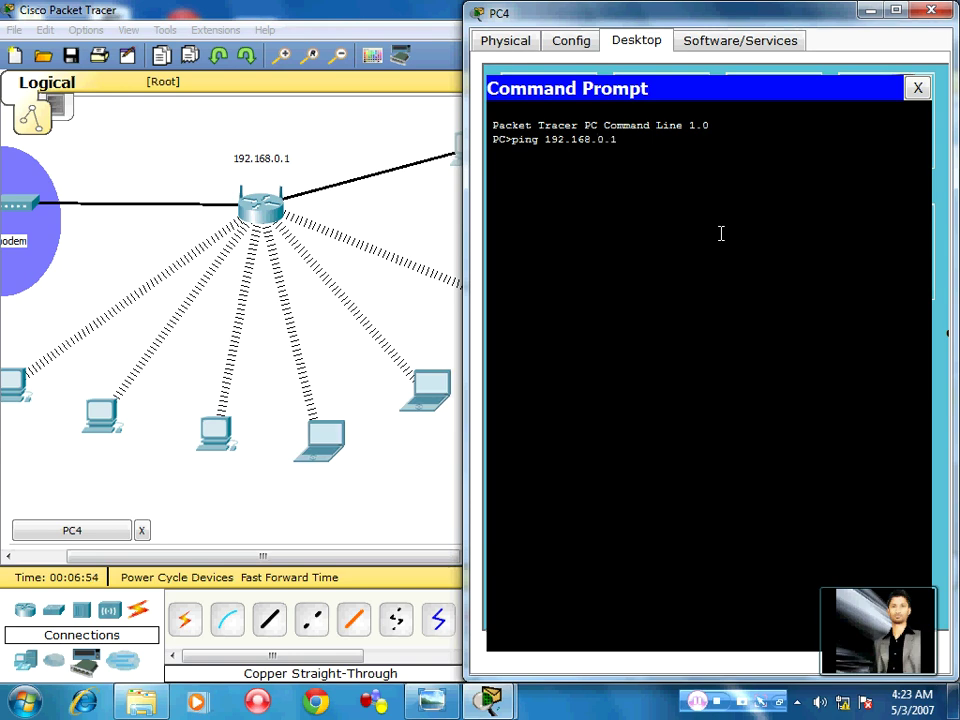
{"action": "key", "text": "Return"}
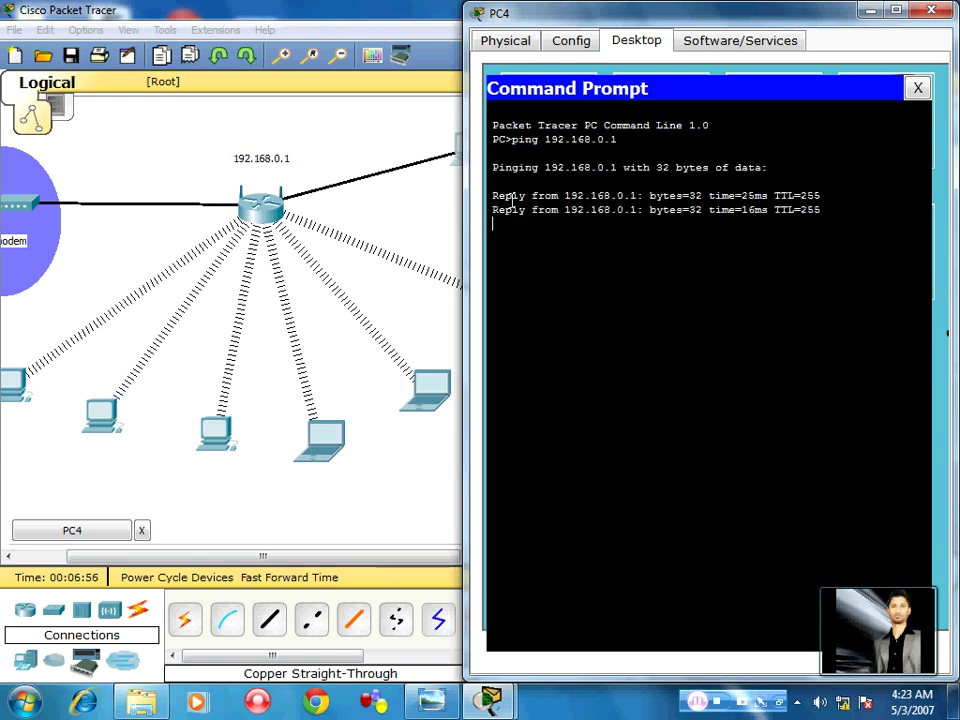
{"action": "left_click_drag", "start_coordinate": [505, 196], "coordinate": [790, 192]}
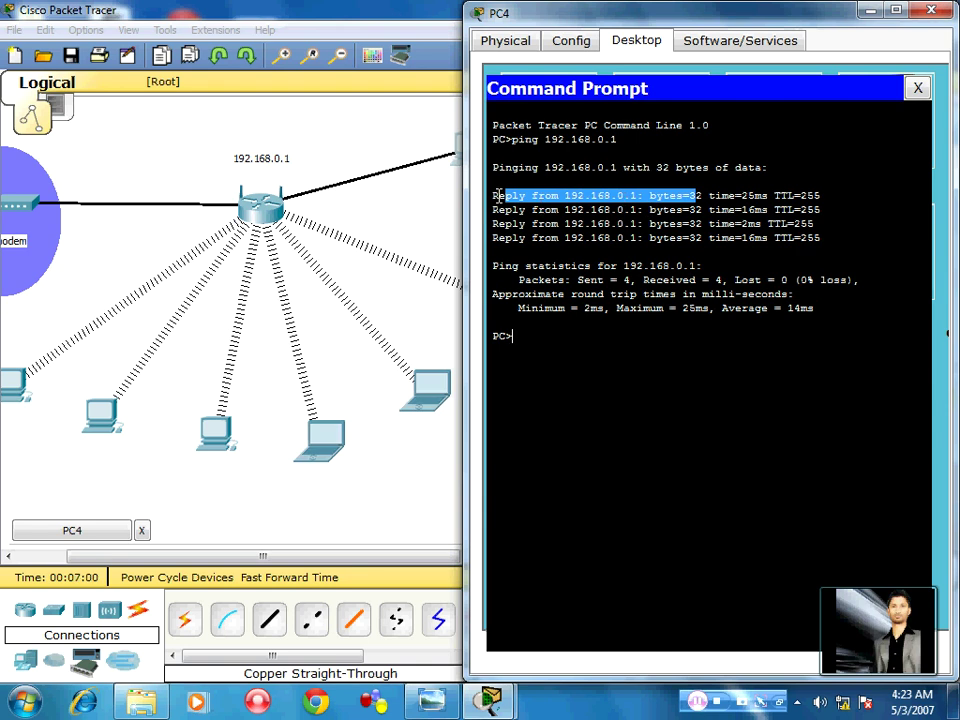
{"action": "left_click_drag", "start_coordinate": [498, 195], "coordinate": [538, 251]}
{"action": "left_click", "coordinate": [553, 226]}
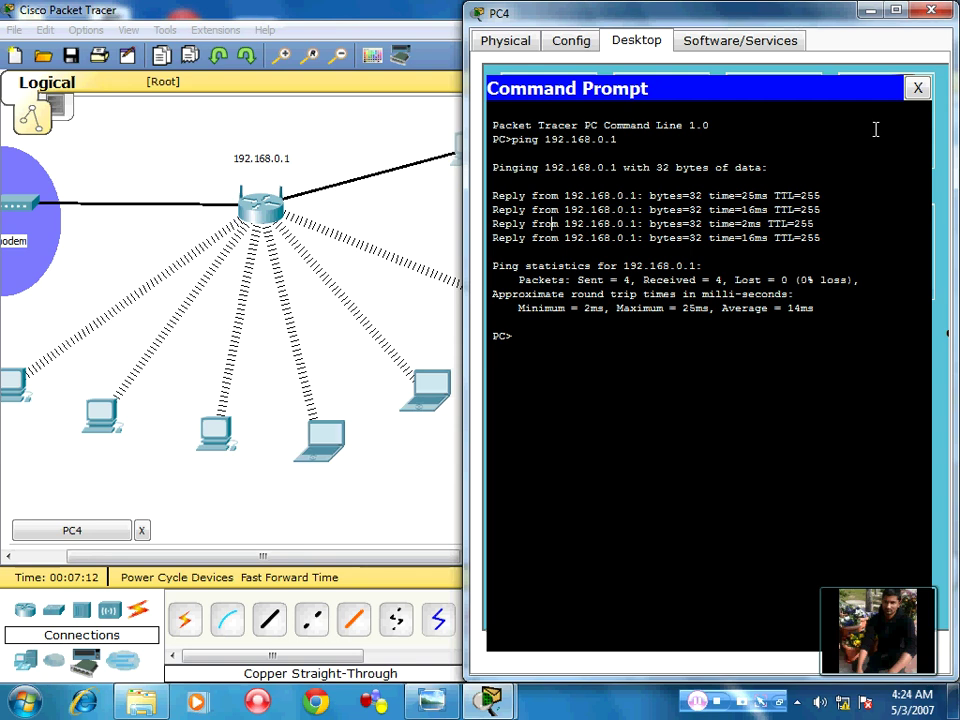
Close the command prompt and load 192.168.0.1 in PC4's web browser
{"action": "left_click", "coordinate": [917, 89]}
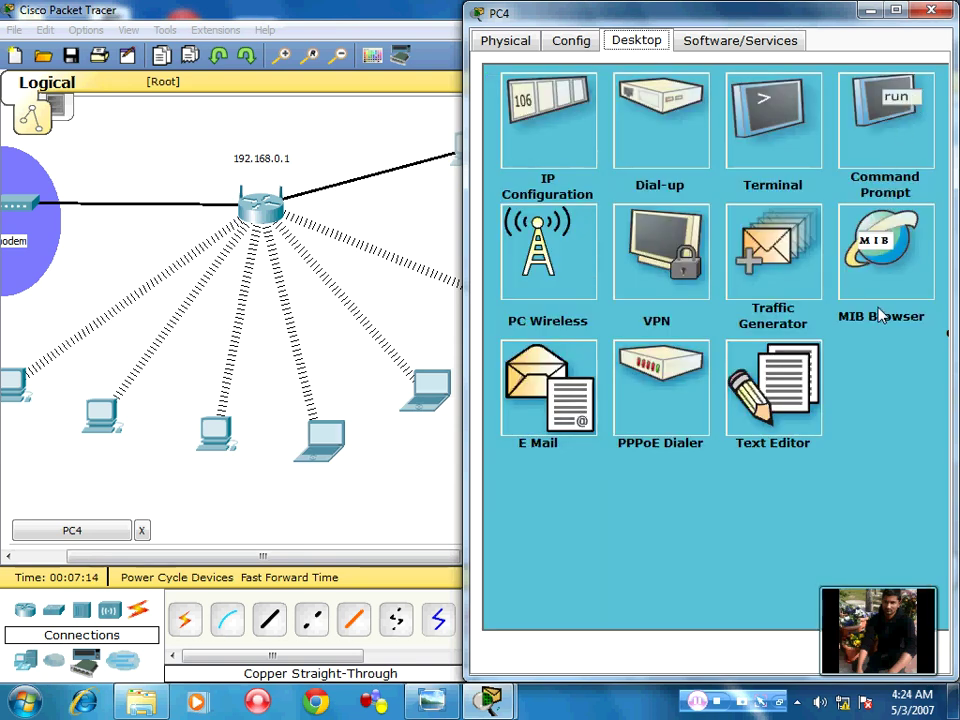
{"action": "left_click_drag", "start_coordinate": [709, 12], "coordinate": [763, 39]}
{"action": "left_click", "coordinate": [880, 178]}
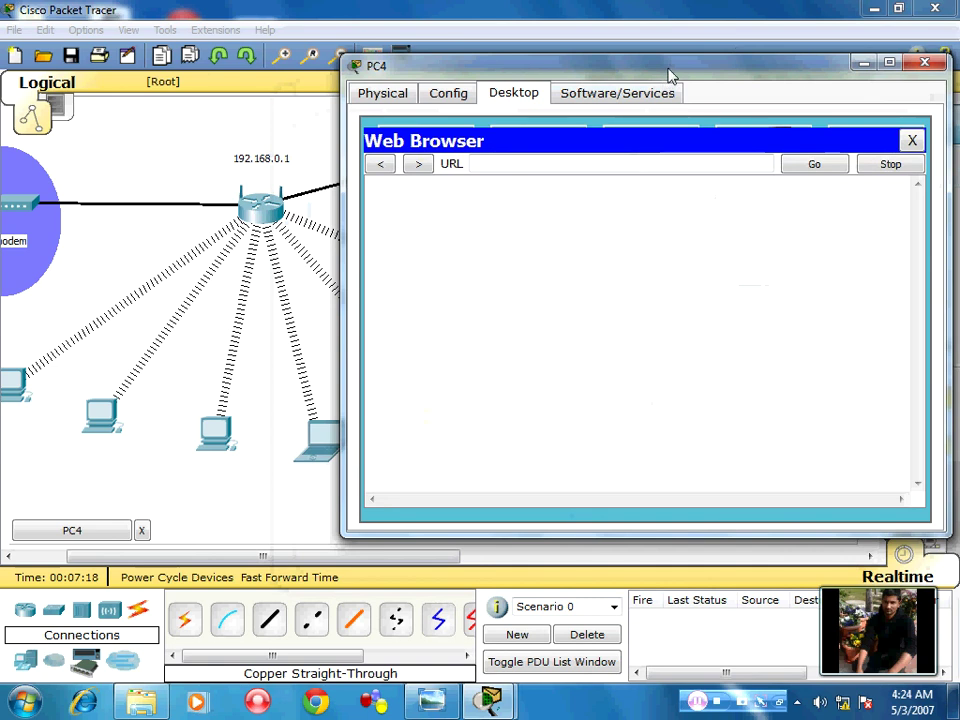
{"action": "left_click_drag", "start_coordinate": [666, 71], "coordinate": [957, 110]}
{"action": "left_click", "coordinate": [750, 113]}
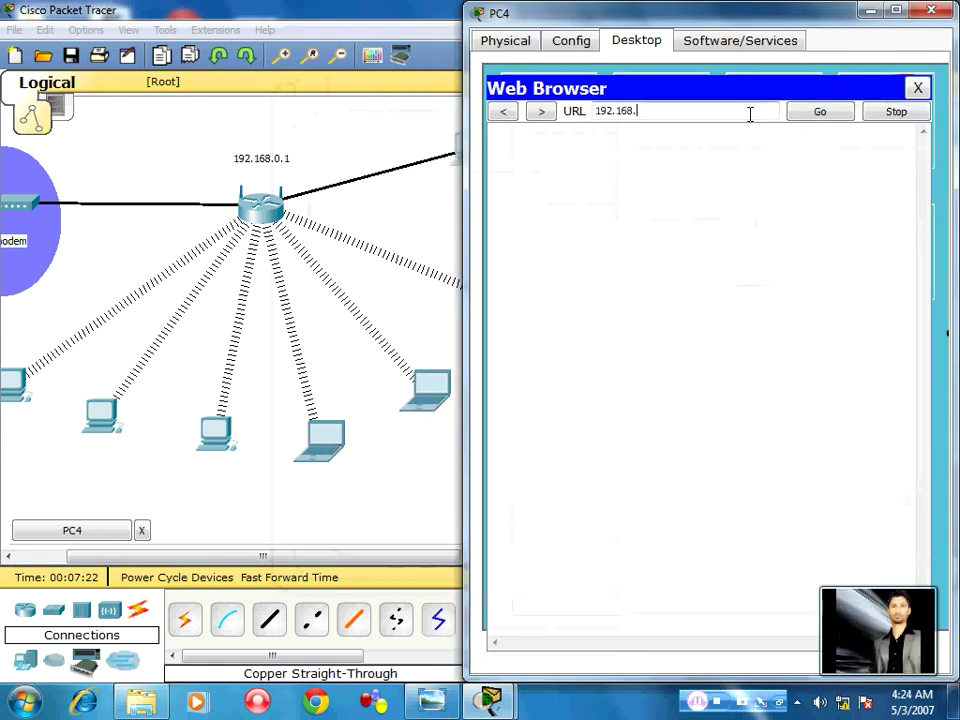
{"action": "type", "text": "192.168.0.1"}
{"action": "key", "text": "Return"}
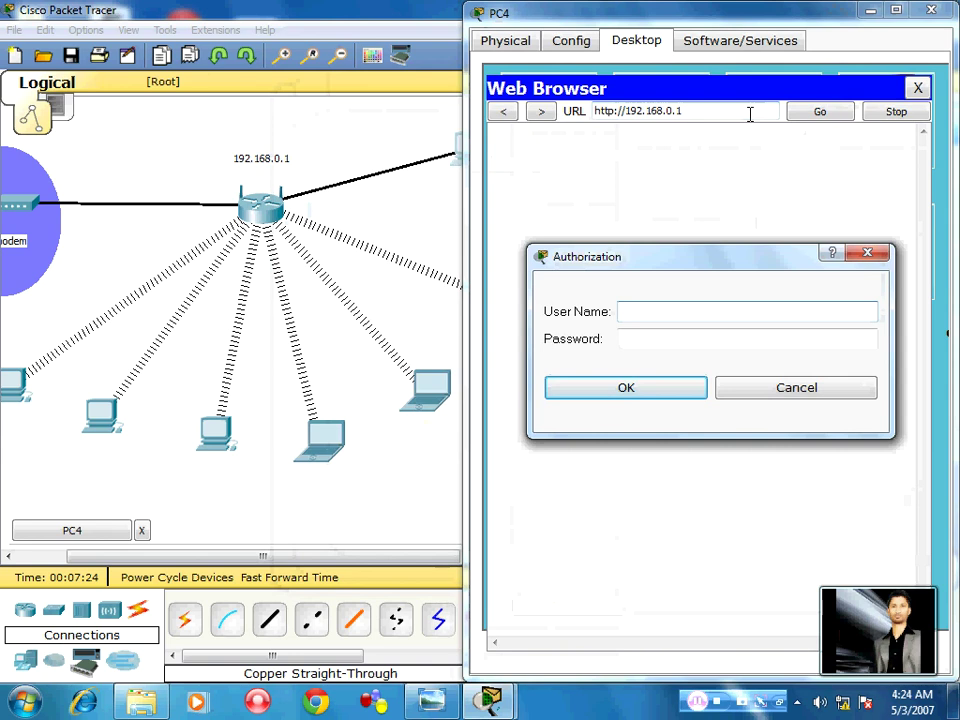
Log back in to the router's Linksys Setup page with its user name and password
{"action": "type", "text": "admin"}
{"action": "key", "text": "Tab"}
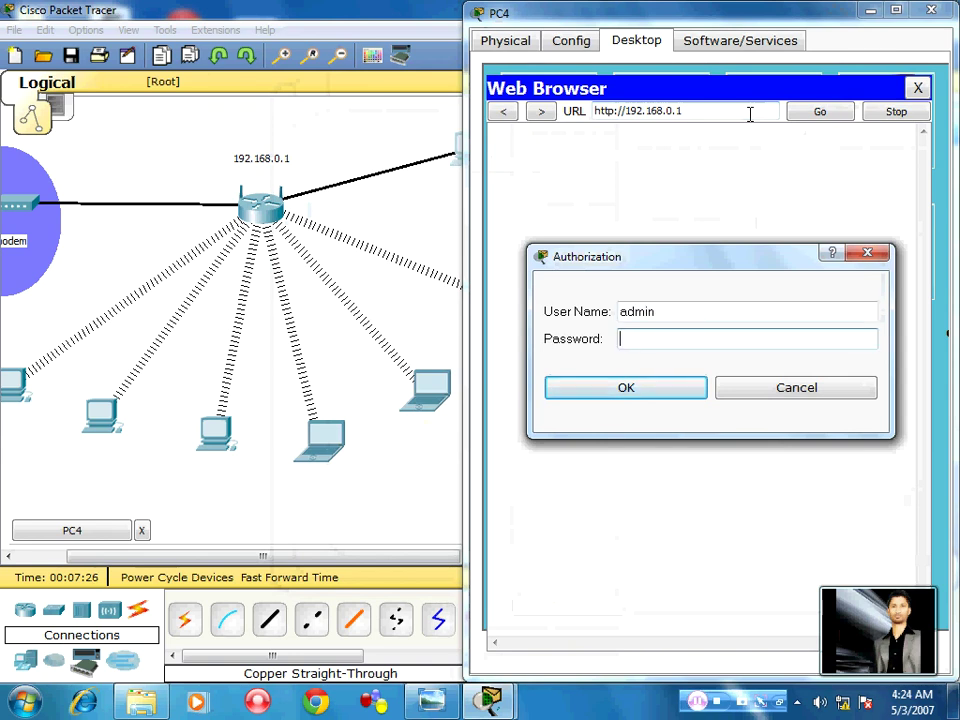
{"action": "key", "text": "Return"}
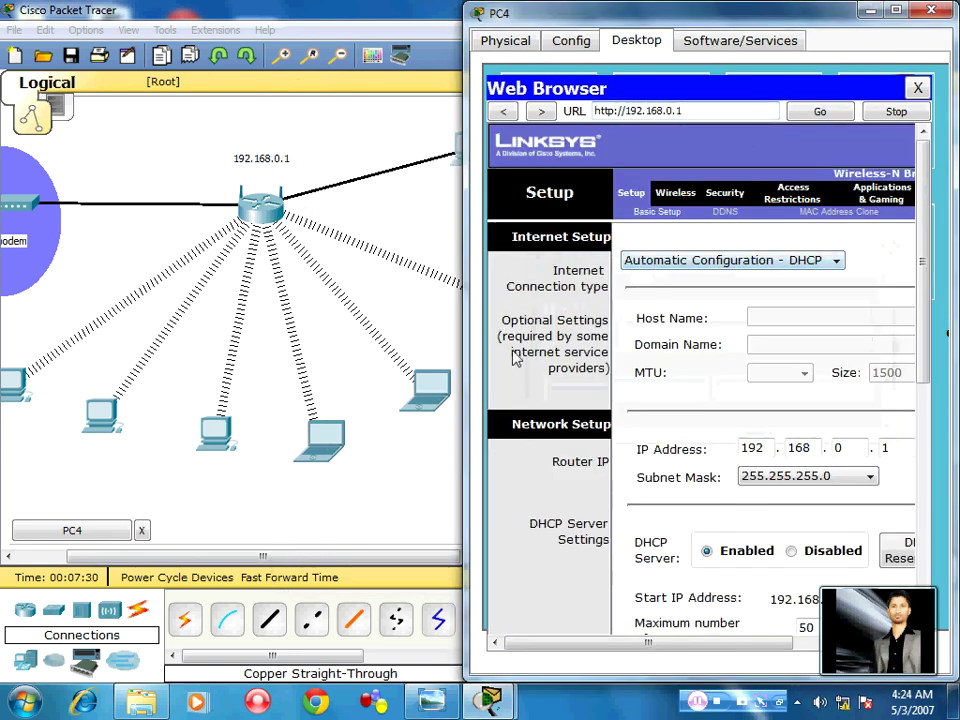
Widen PC4's window and try the Internet connection types, moving from automatic DHCP to Static IP
{"action": "left_click_drag", "start_coordinate": [466, 377], "coordinate": [137, 401]}
{"action": "left_click", "coordinate": [400, 262]}
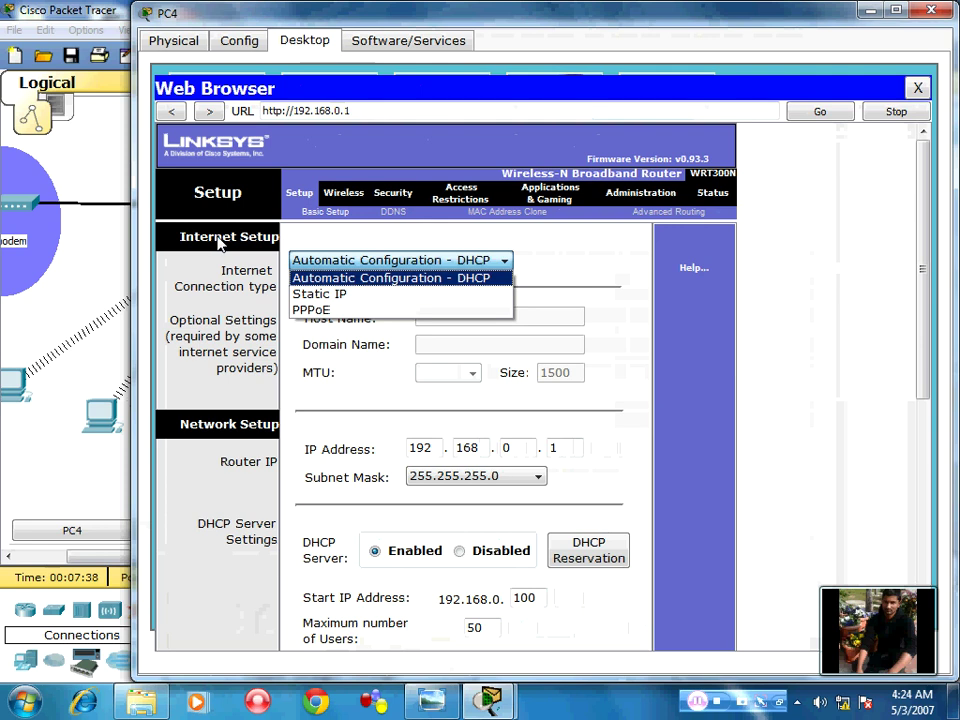
{"action": "scroll", "coordinate": [257, 420], "scroll_direction": "down", "scroll_amount": 1}
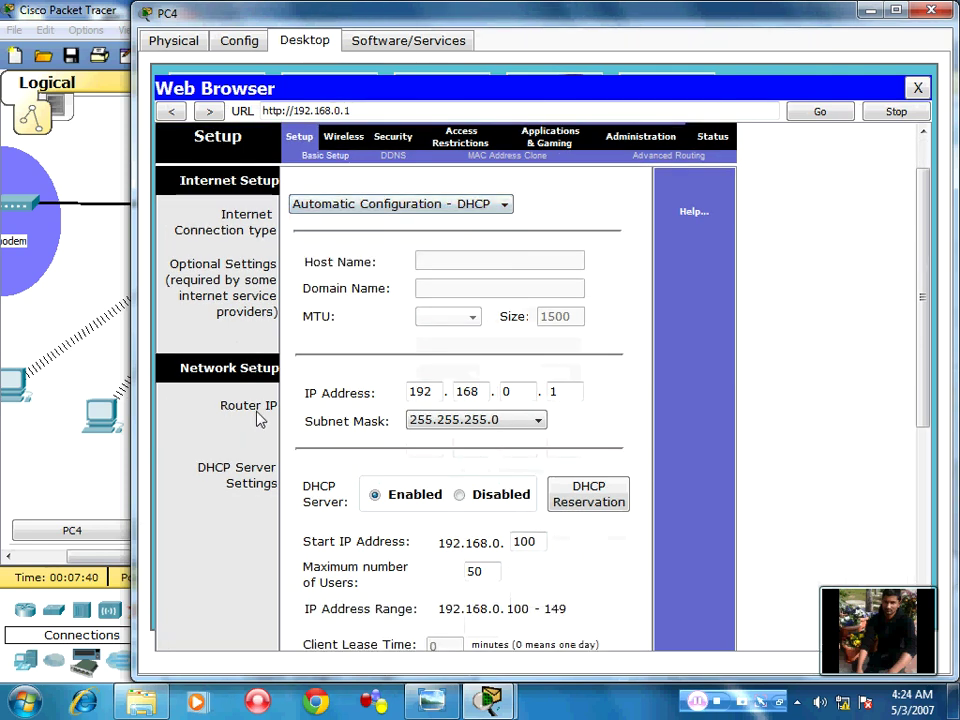
{"action": "left_click", "coordinate": [334, 201]}
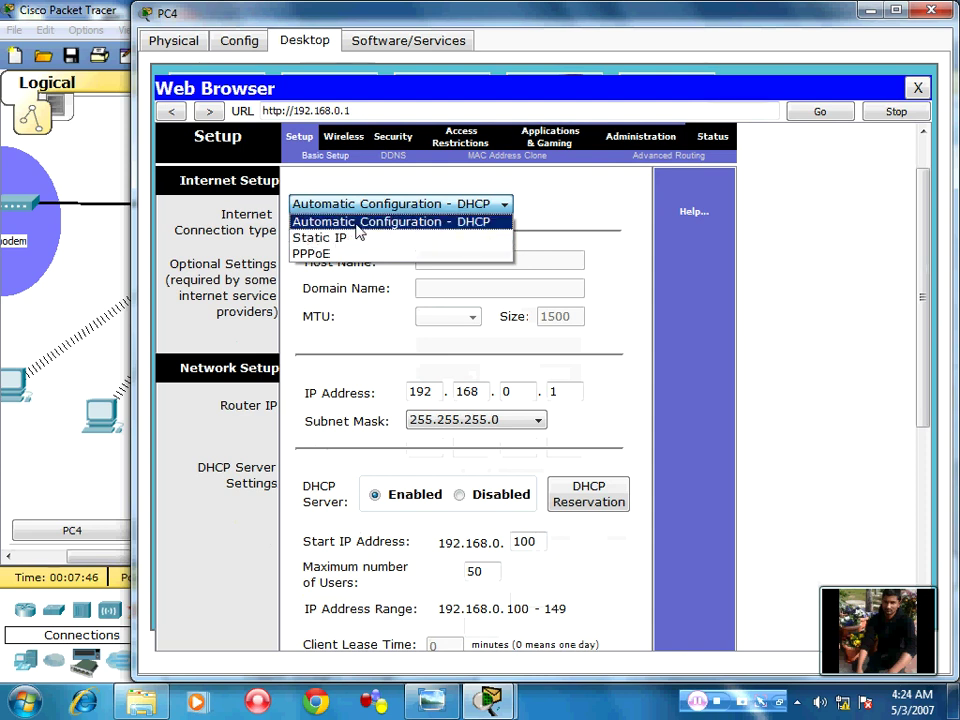
{"action": "left_click", "coordinate": [359, 226]}
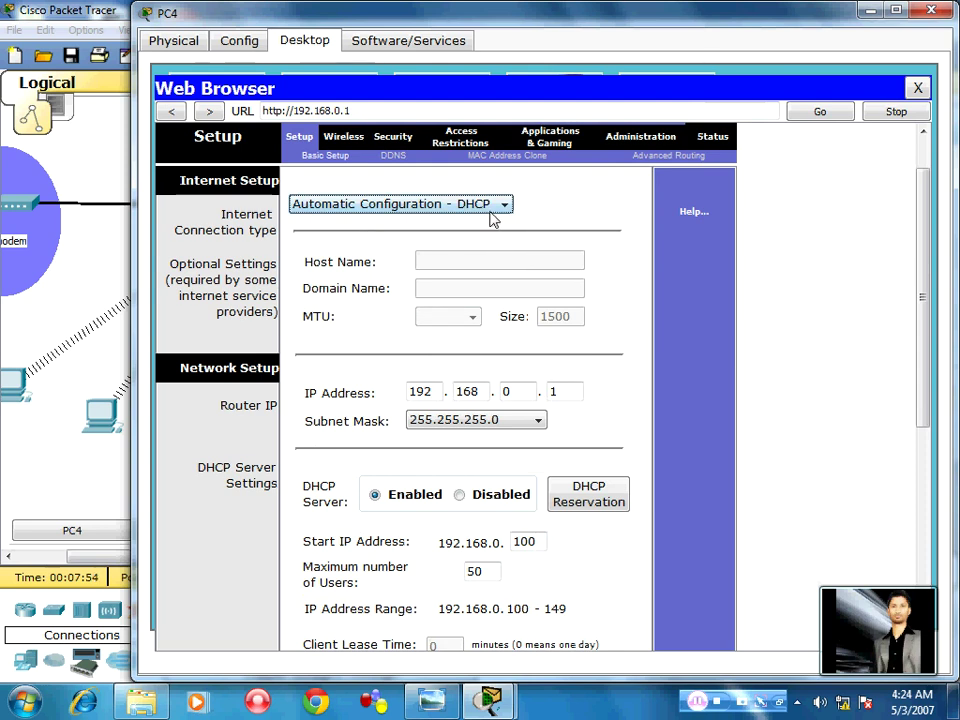
{"action": "left_click", "coordinate": [490, 208]}
{"action": "left_click", "coordinate": [411, 241]}
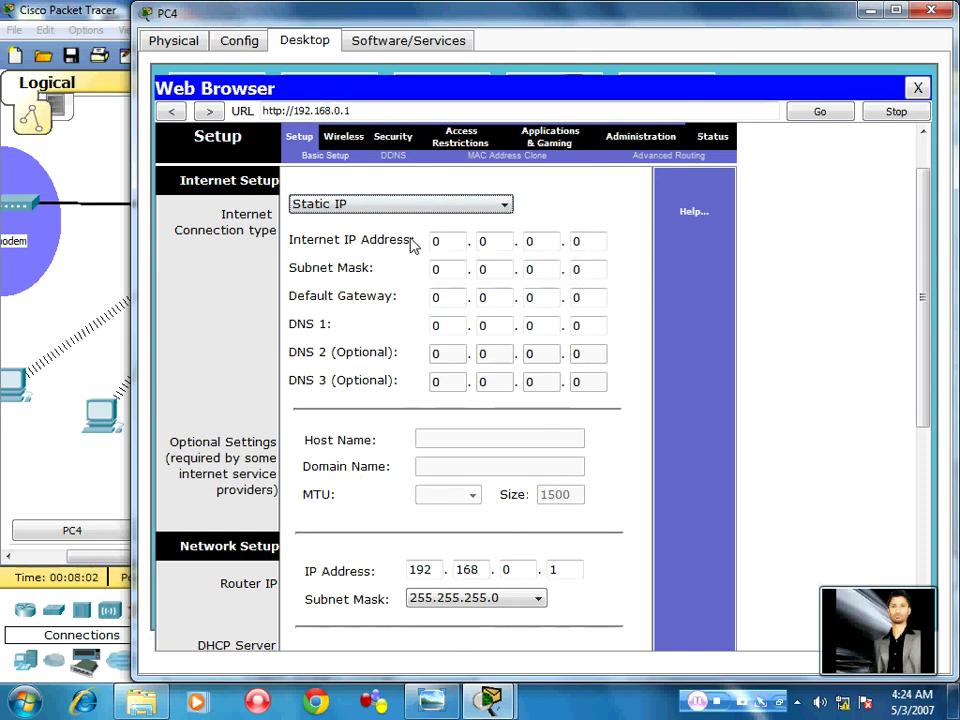
{"action": "mouse_move", "coordinate": [840, 662]}
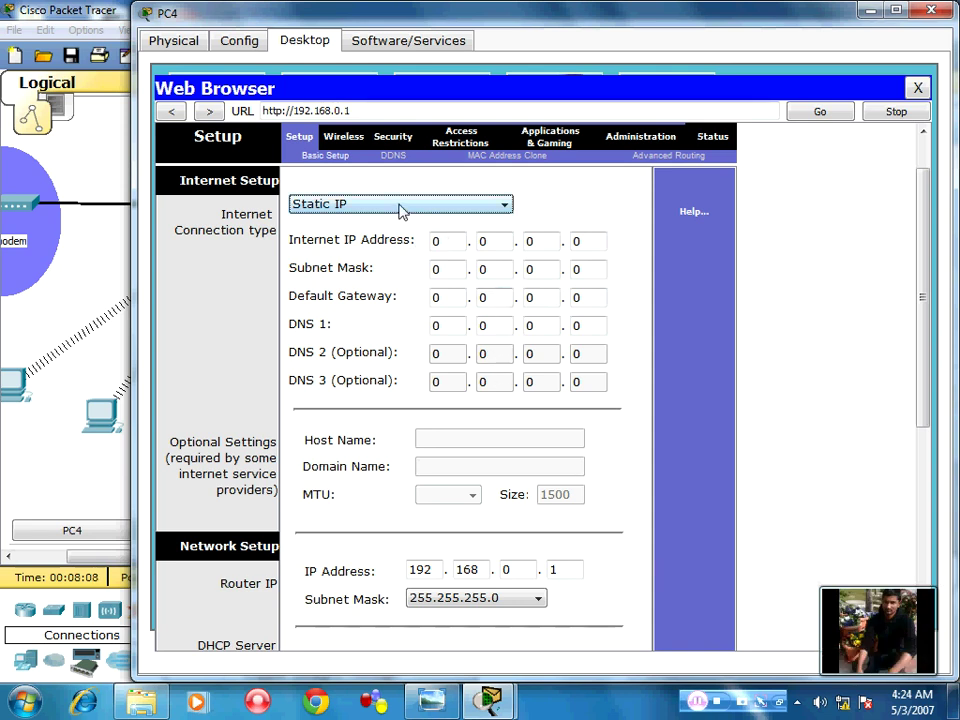
Switch the connection type briefly to PPPoE, then settle on Static IP
{"action": "left_click", "coordinate": [360, 206]}
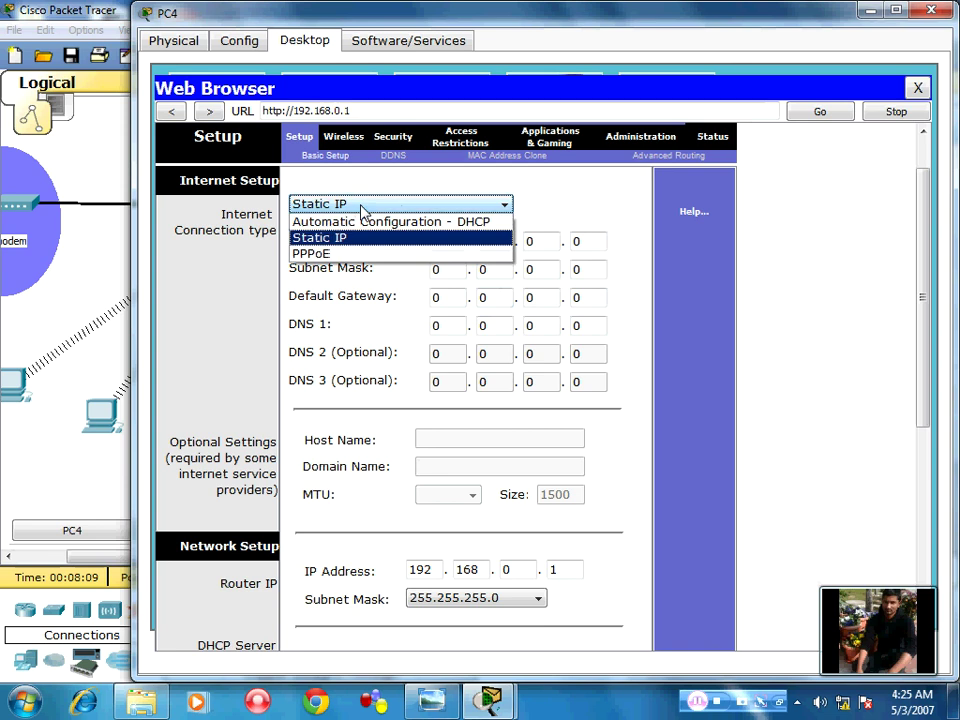
{"action": "left_click", "coordinate": [313, 256]}
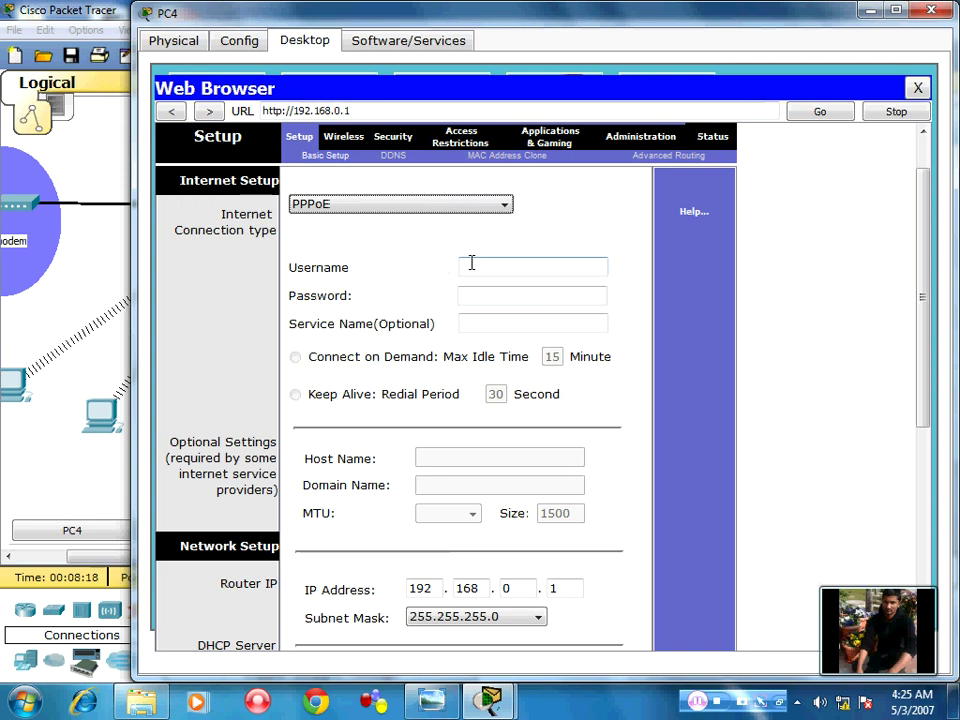
{"action": "left_click", "coordinate": [471, 262]}
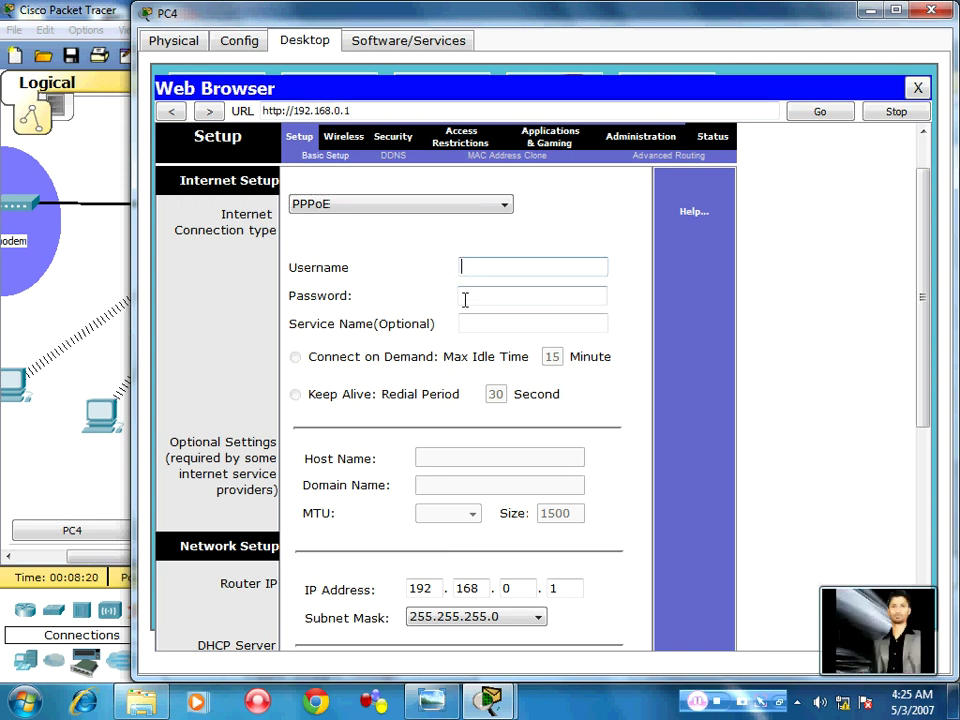
{"action": "left_click", "coordinate": [333, 207]}
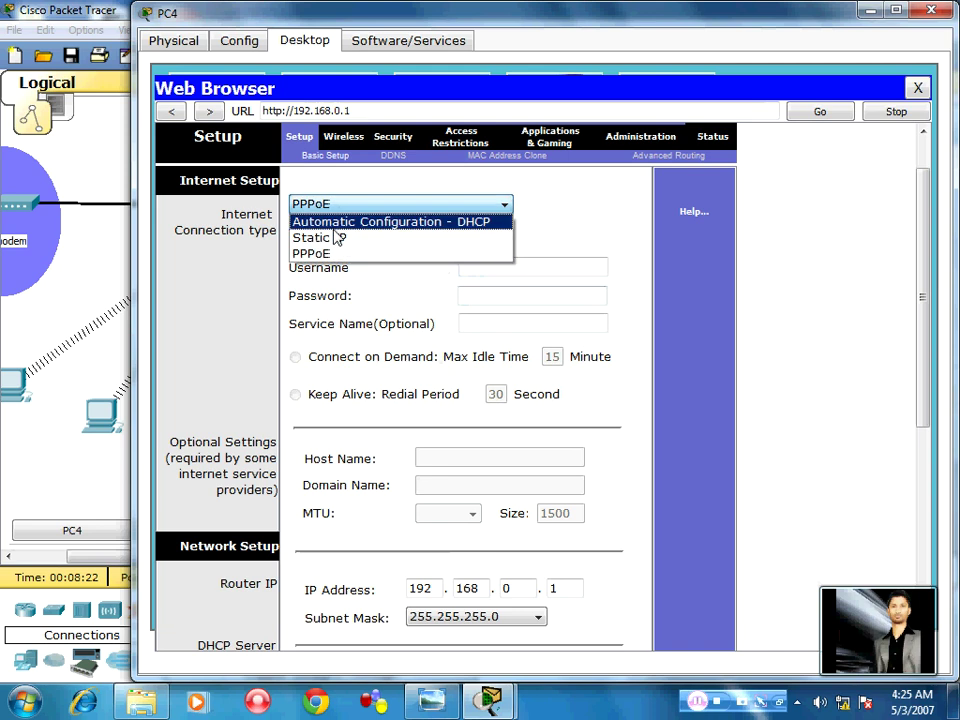
{"action": "left_click", "coordinate": [338, 238]}
Enter Internet IP 192.168.1.6 and subnet mask 255.255.255.0 octet by octet
{"action": "left_click", "coordinate": [455, 242]}
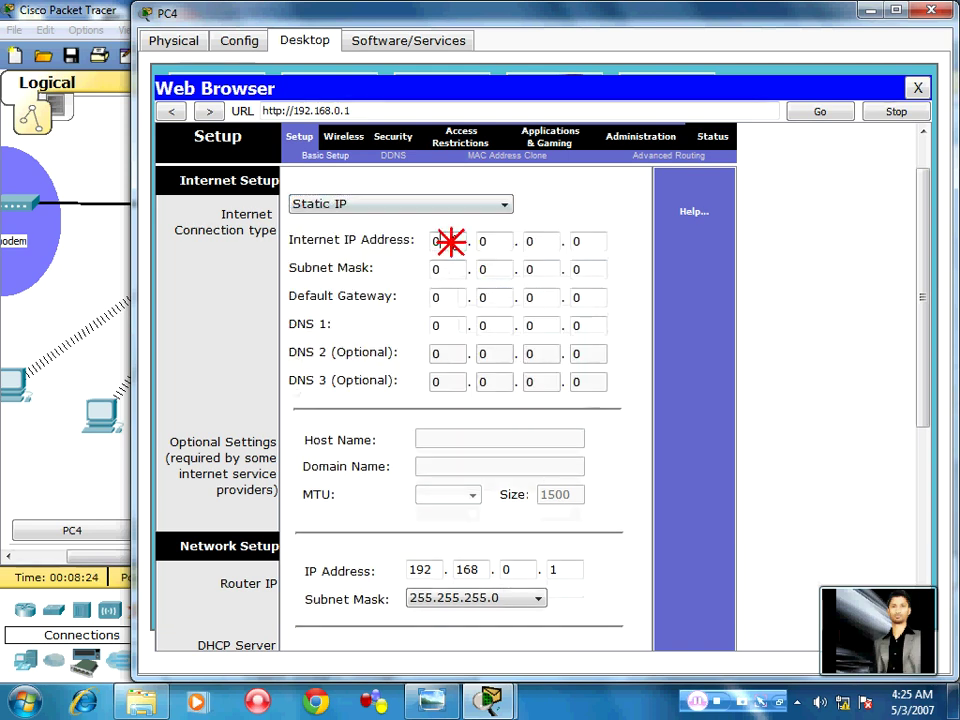
{"action": "mouse_move", "coordinate": [955, 702]}
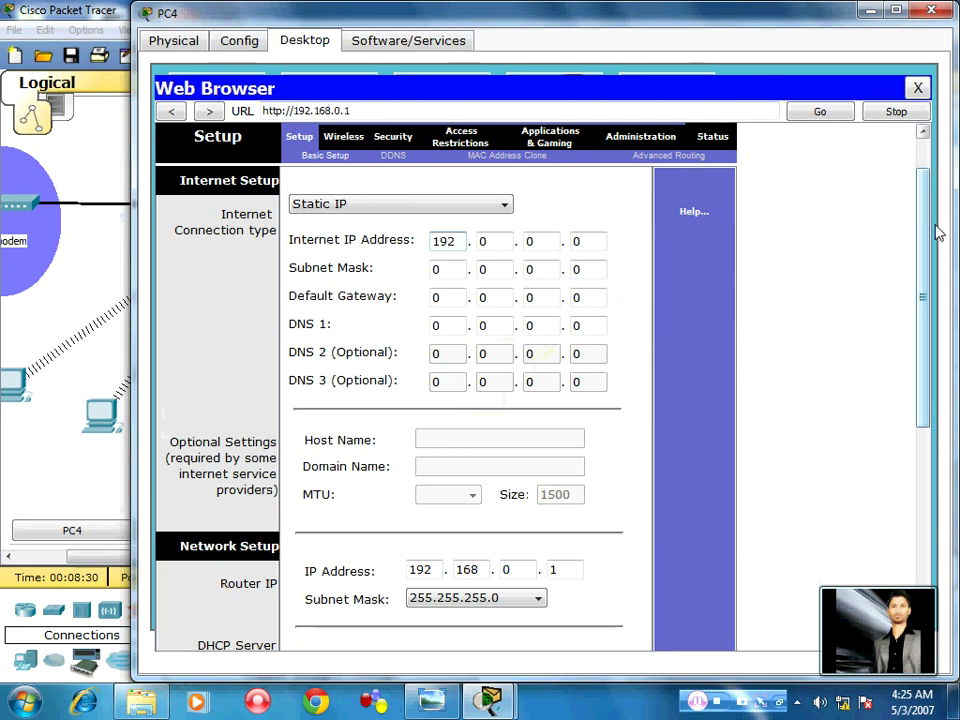
{"action": "key", "text": "Tab"}
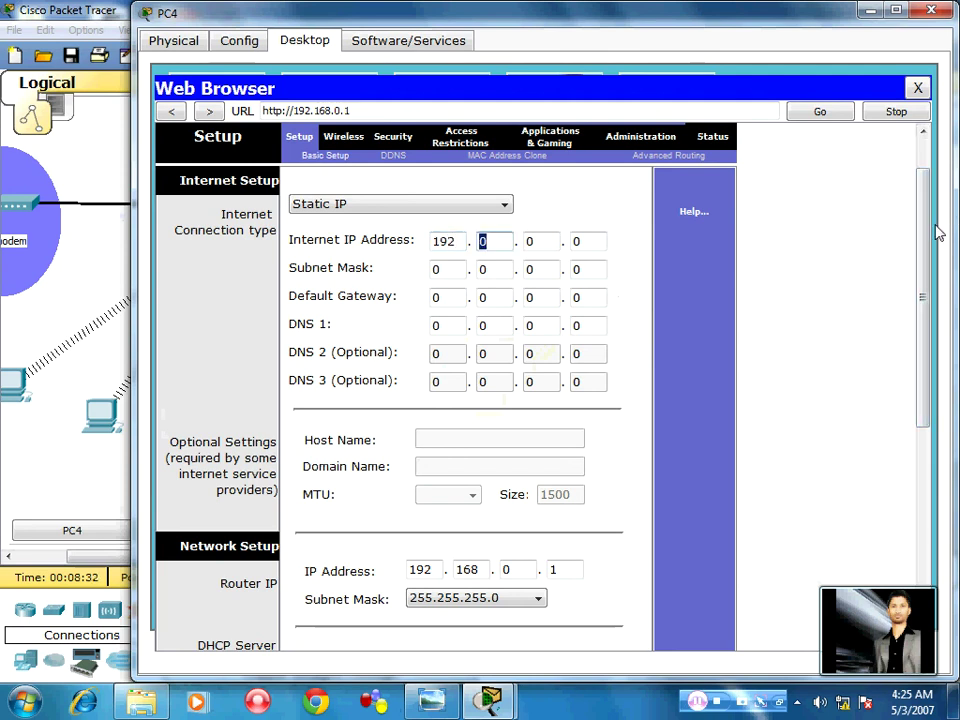
{"action": "type", "text": "168"}
{"action": "key", "text": "Tab"}
{"action": "type", "text": "1"}
{"action": "key", "text": "Tab"}
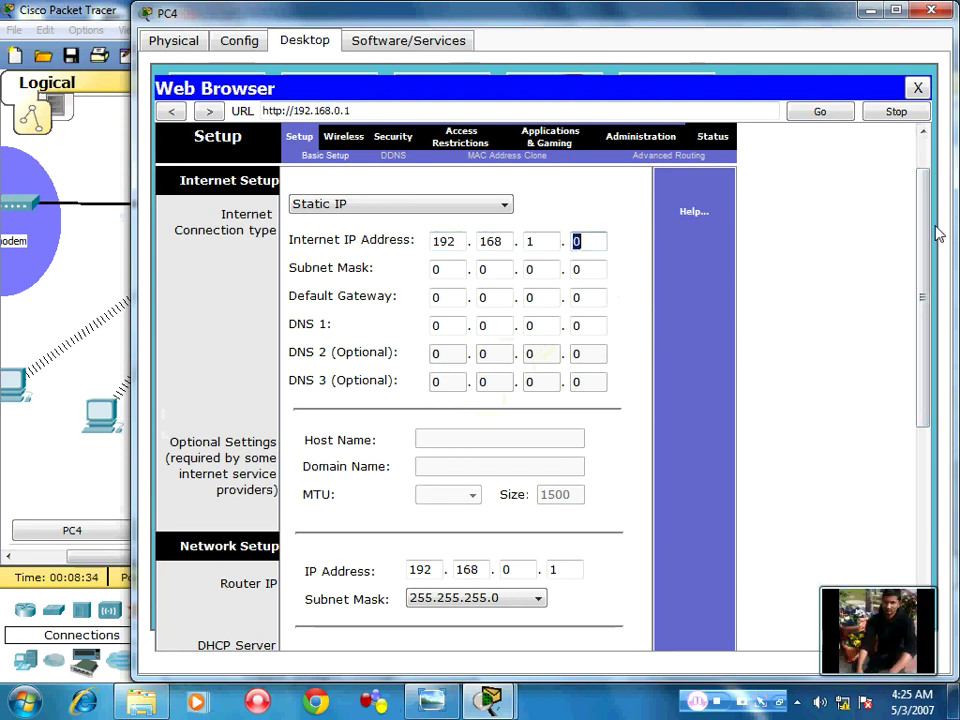
{"action": "type", "text": "1"}
{"action": "key", "text": "Tab"}
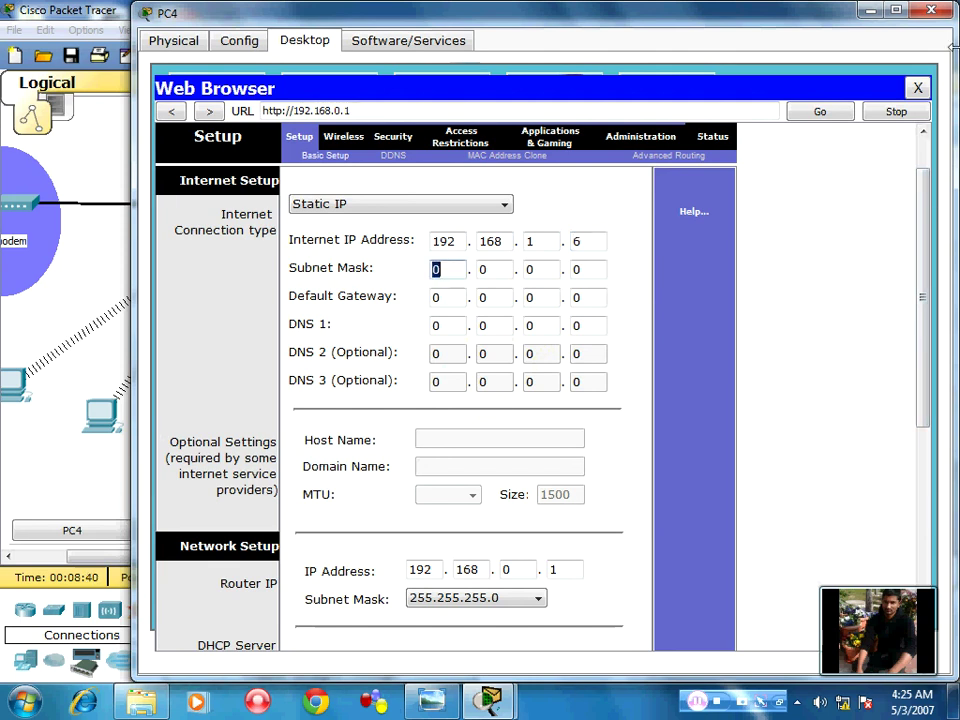
{"action": "type", "text": "255"}
{"action": "key", "text": "Tab"}
{"action": "type", "text": "2"}
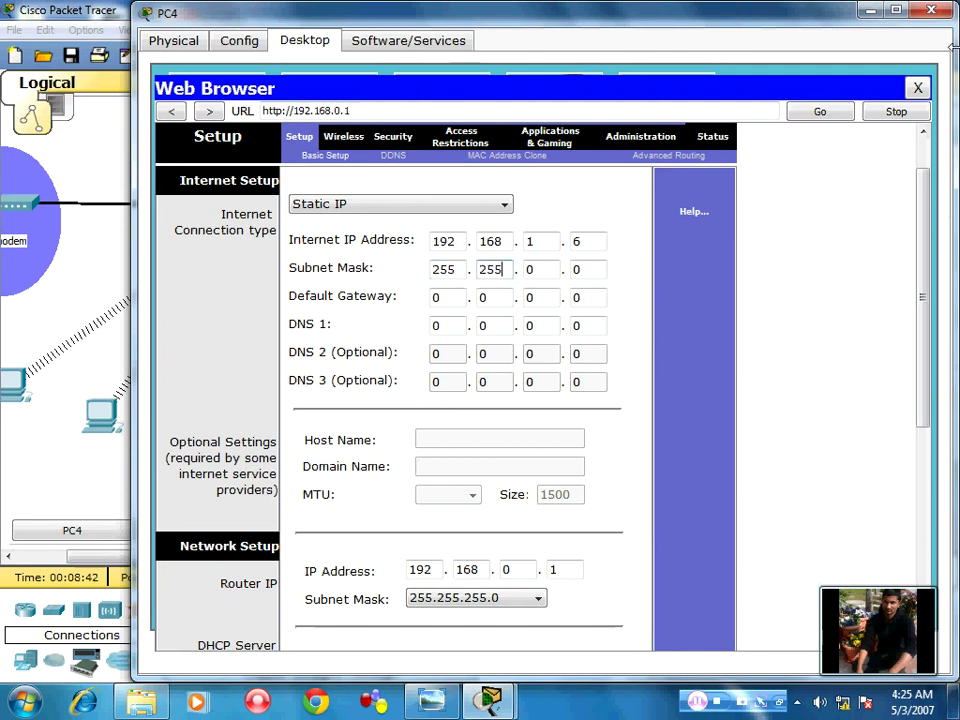
{"action": "key", "text": "Tab"}
{"action": "key", "text": "Tab"}
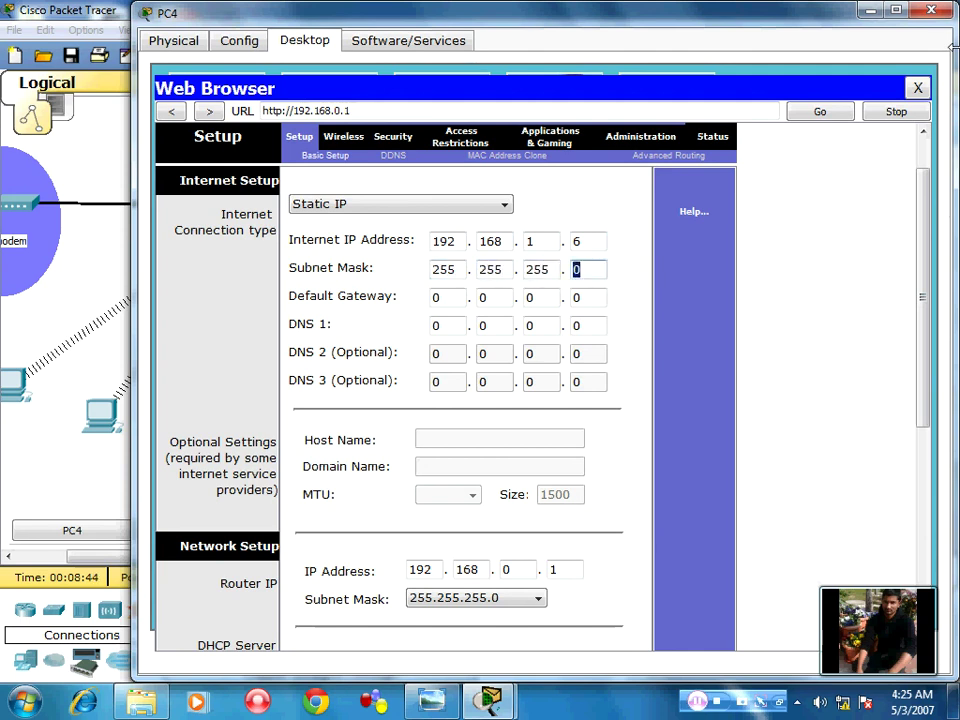
Enter default gateway 192.168.1.1 and DNS 1 202.164.51.21
{"action": "key", "text": "Tab"}
{"action": "type", "text": "192"}
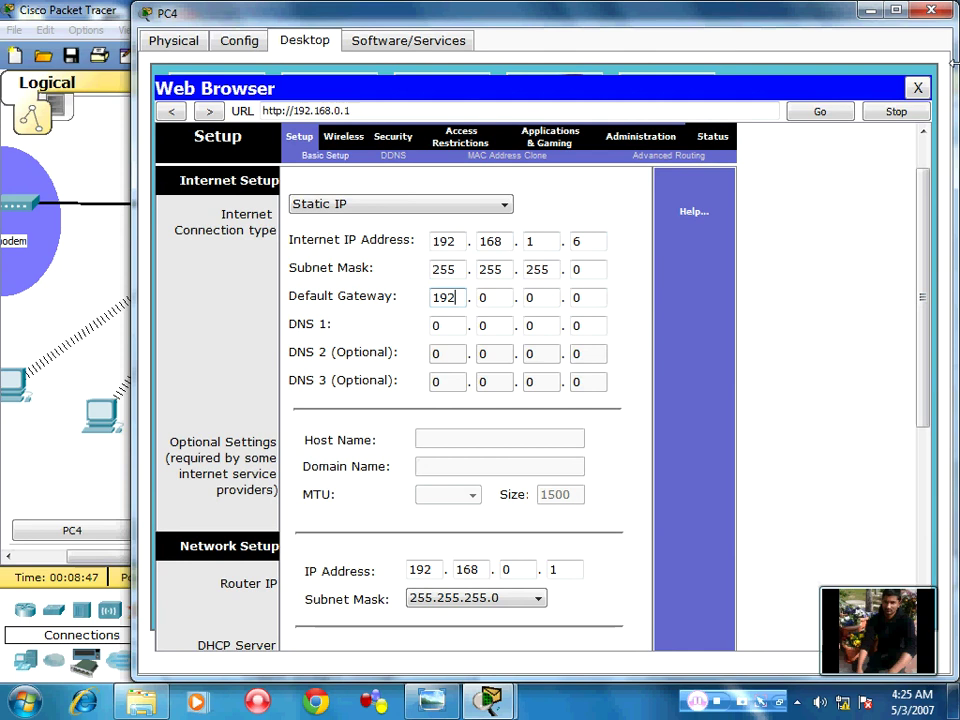
{"action": "key", "text": "Tab"}
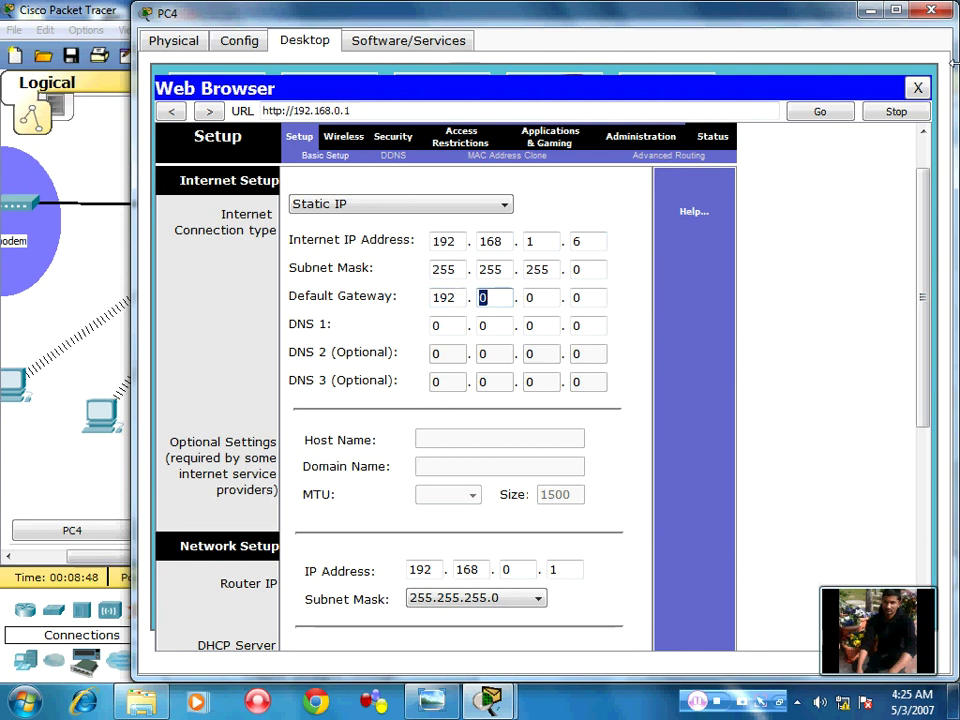
{"action": "type", "text": "168"}
{"action": "key", "text": "Tab"}
{"action": "type", "text": "1"}
{"action": "key", "text": "Tab"}
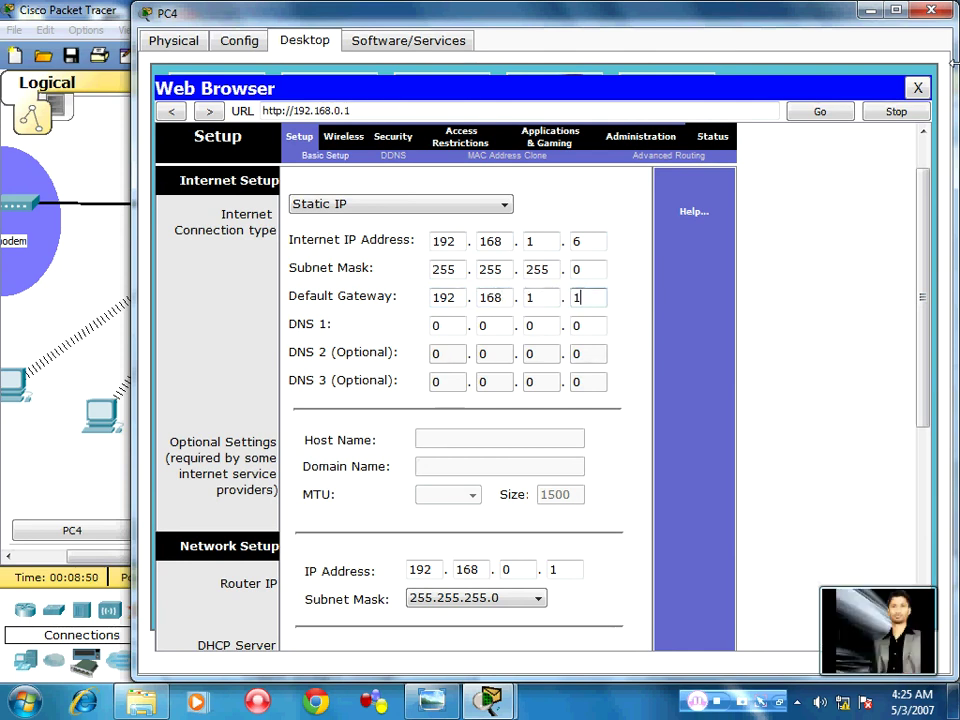
{"action": "type", "text": "1"}
{"action": "key", "text": "Tab"}
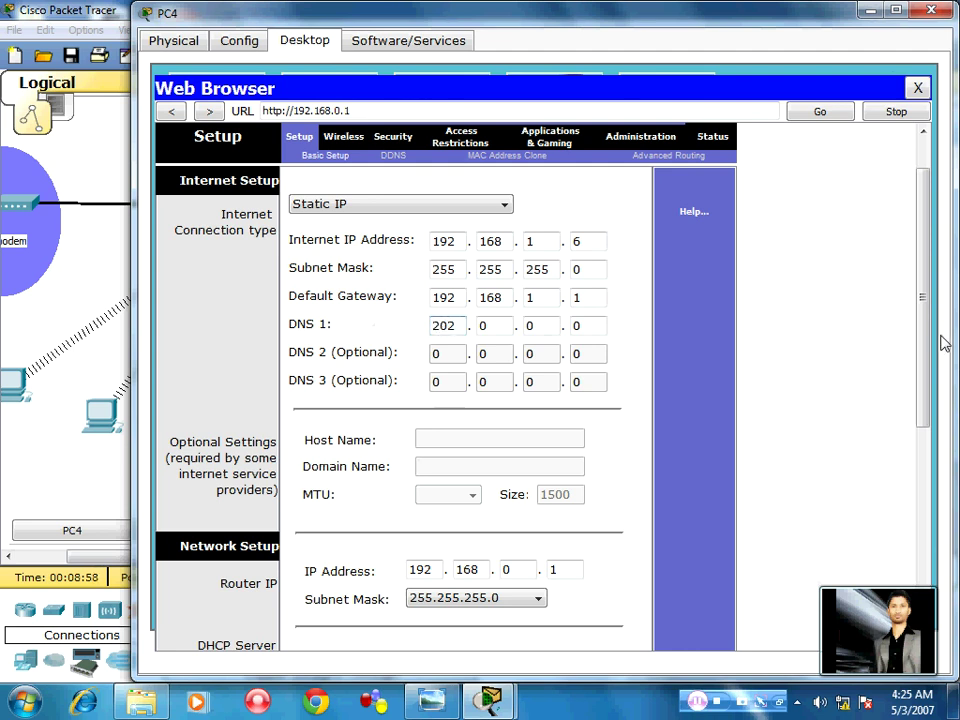
{"action": "key", "text": "Tab"}
{"action": "type", "text": "1"}
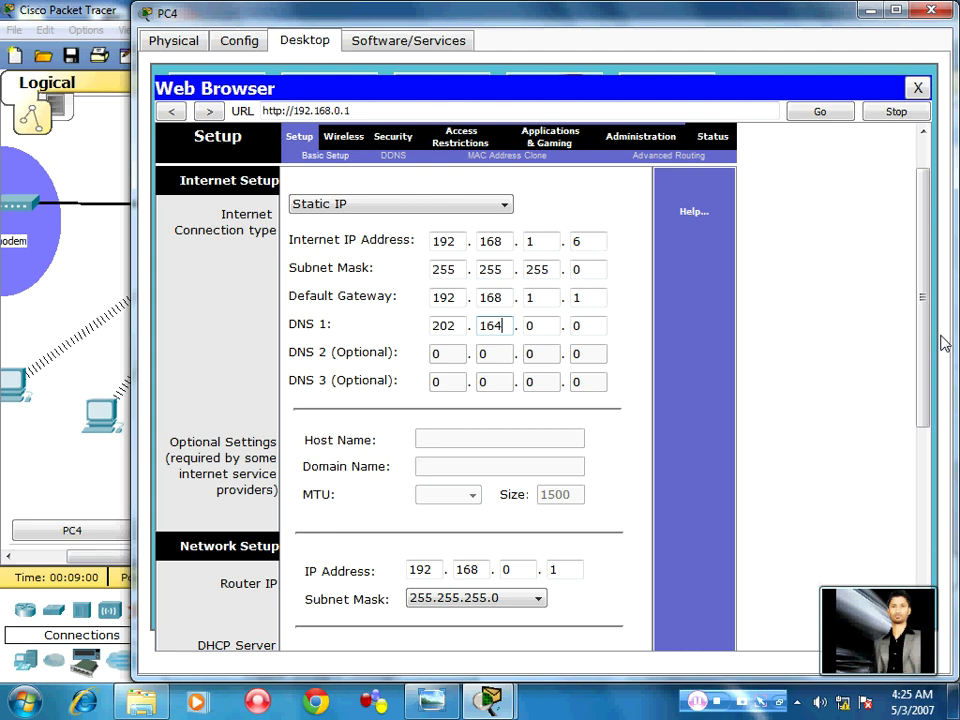
{"action": "key", "text": "Tab"}
{"action": "type", "text": "51"}
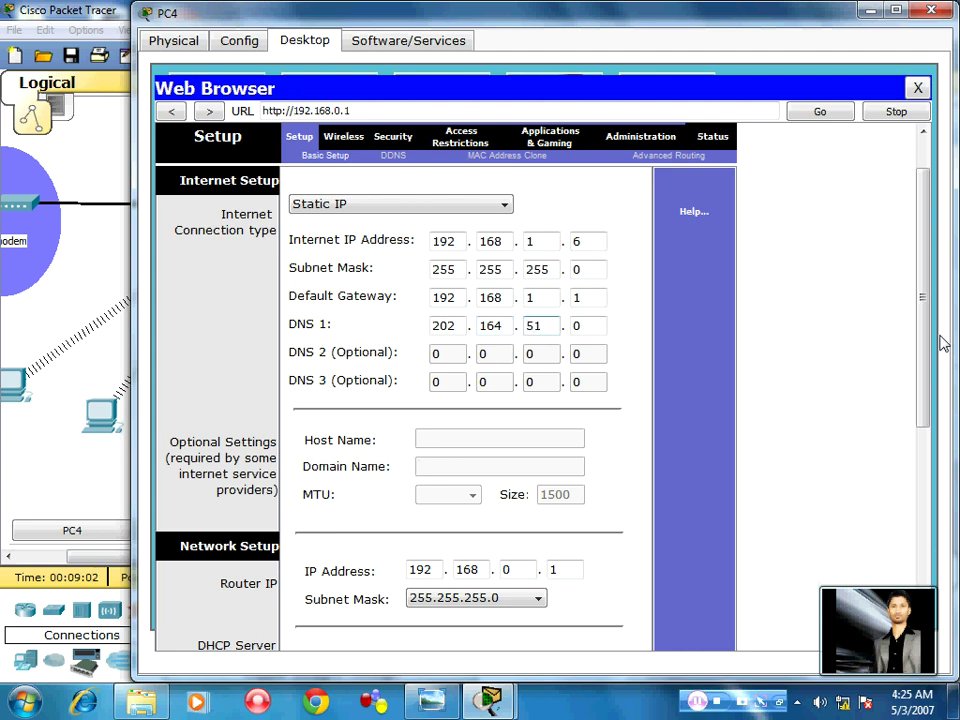
{"action": "key", "text": "Tab"}
{"action": "type", "text": "21"}
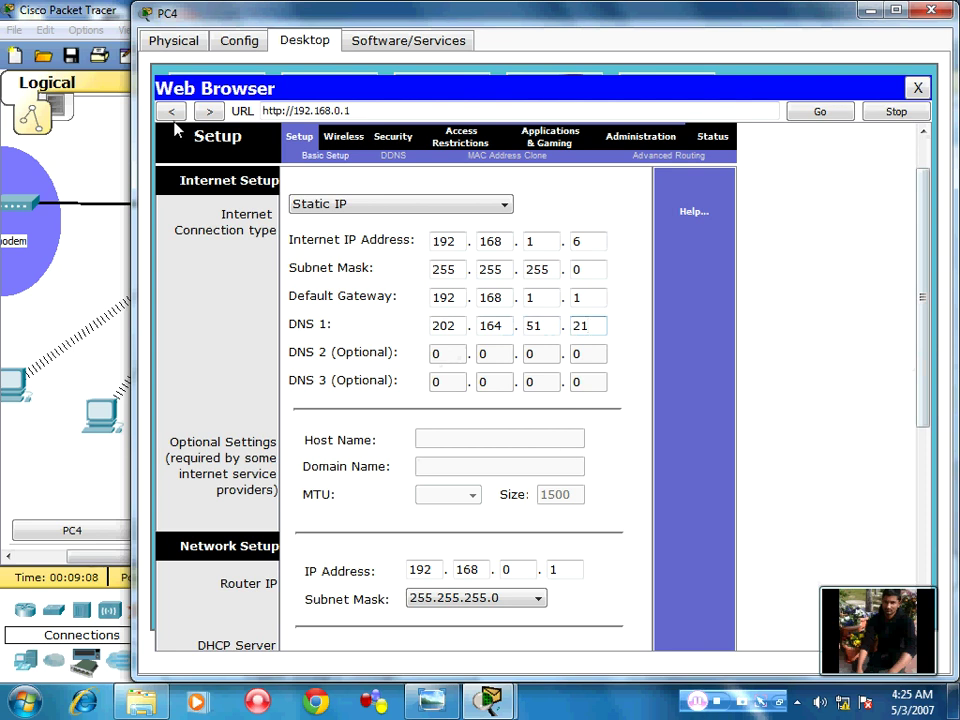
Change the router's LAN IP to 150.0.0.1, keeping subnet mask 255.255.255.0
{"action": "scroll", "coordinate": [491, 341], "scroll_direction": "down", "scroll_amount": 2}
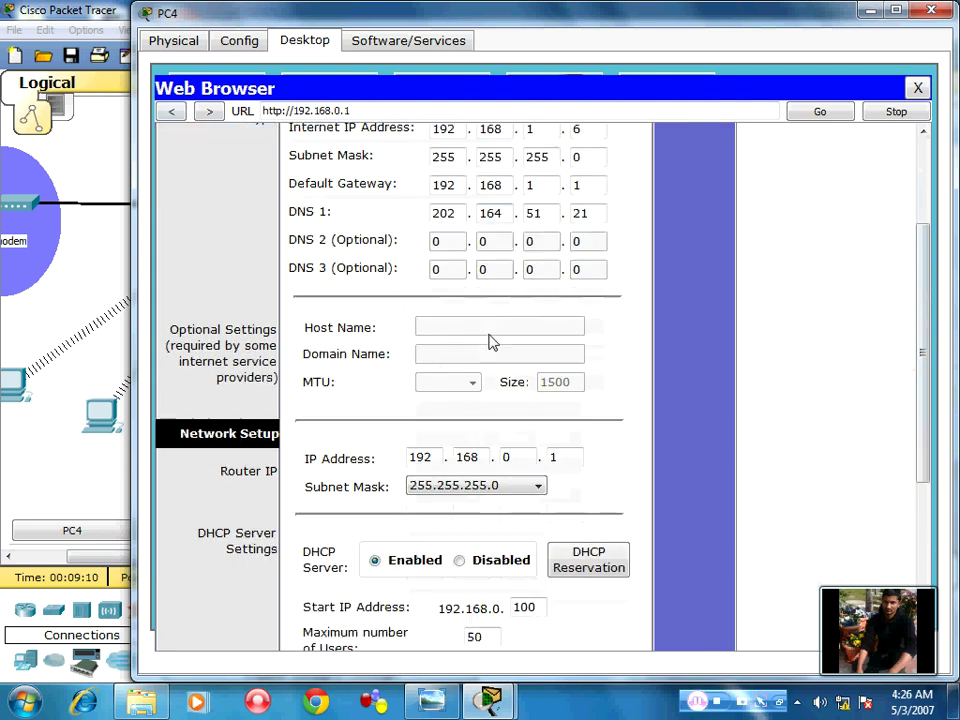
{"action": "scroll", "coordinate": [333, 305], "scroll_direction": "up", "scroll_amount": 2}
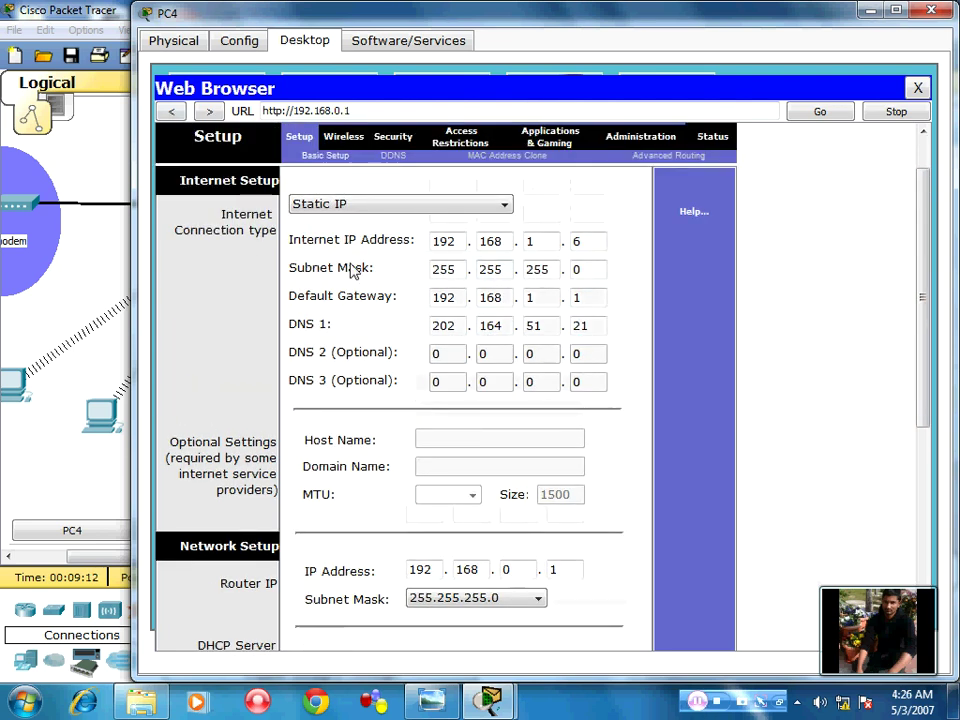
{"action": "scroll", "coordinate": [355, 318], "scroll_direction": "down", "scroll_amount": 8}
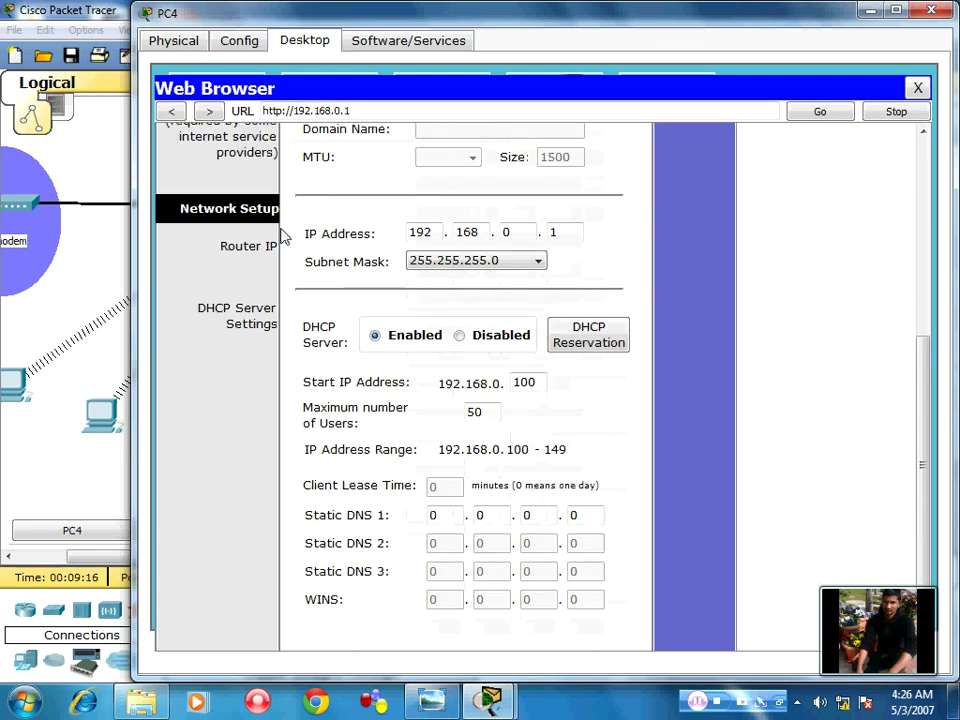
{"action": "scroll", "coordinate": [318, 289], "scroll_direction": "down", "scroll_amount": 1}
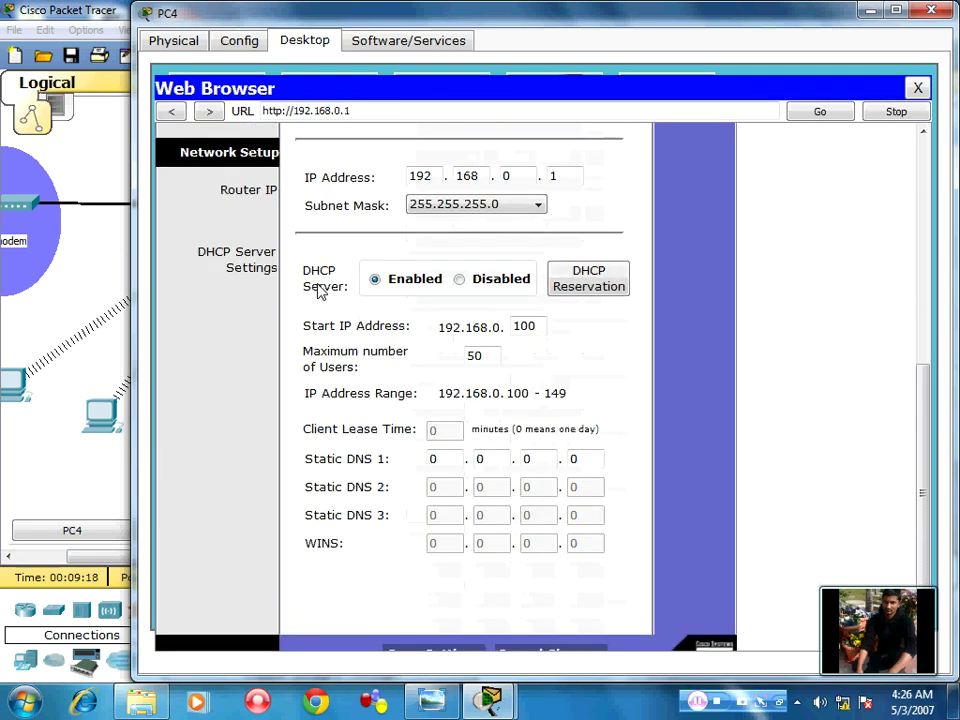
{"action": "double_click", "coordinate": [432, 176]}
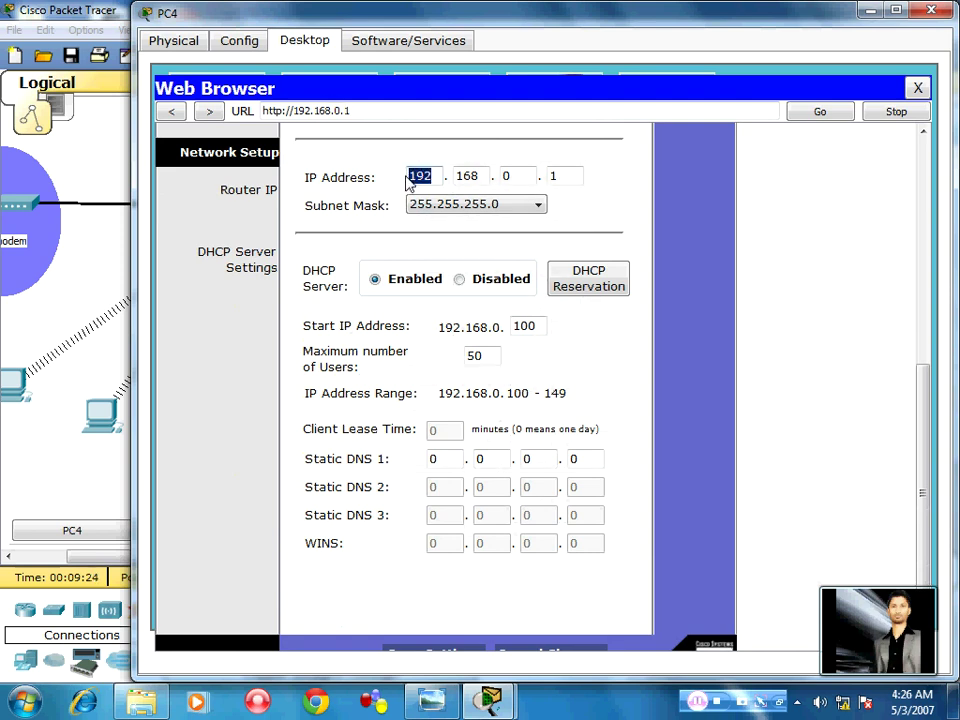
{"action": "type", "text": "1"}
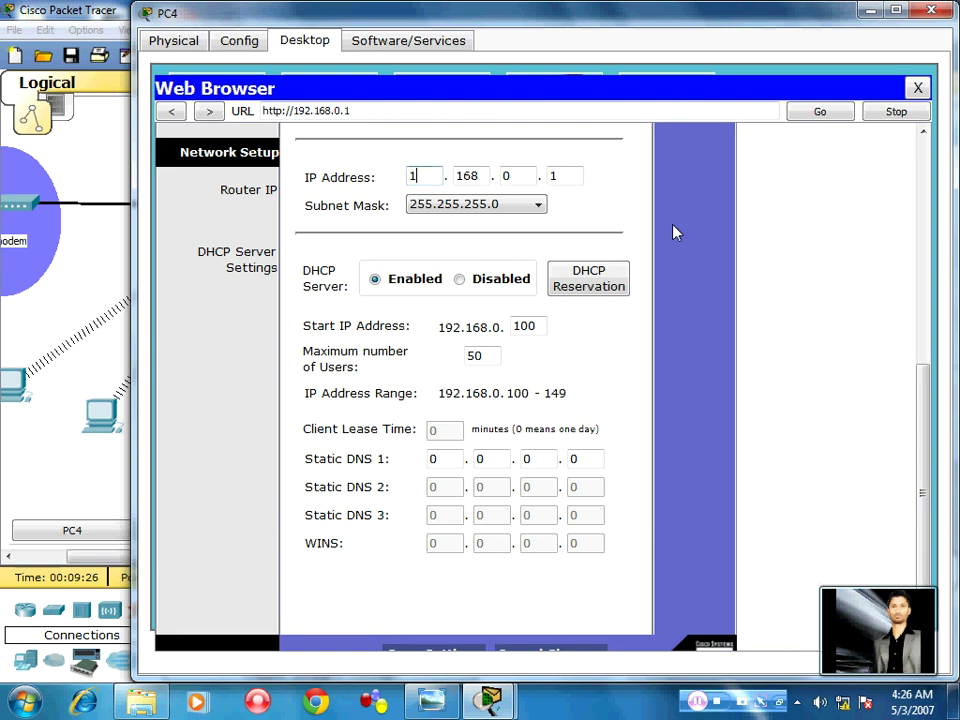
{"action": "type", "text": "50"}
{"action": "key", "text": "Tab"}
{"action": "type", "text": "0"}
{"action": "key", "text": "Tab"}
{"action": "key", "text": "Tab"}
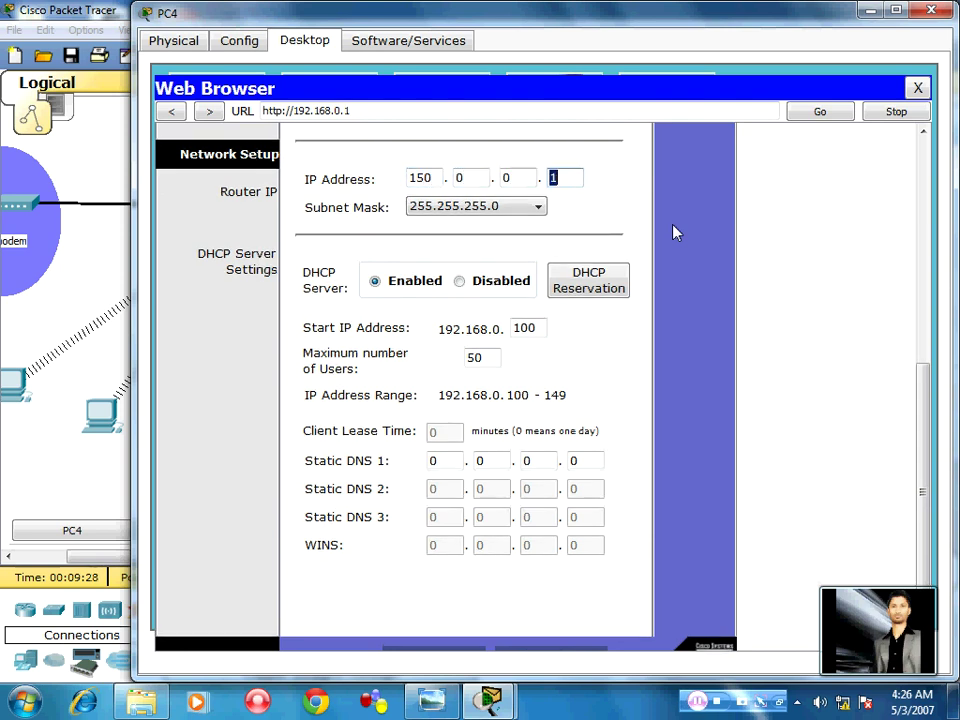
{"action": "left_click", "coordinate": [445, 206]}
{"action": "left_click", "coordinate": [467, 216]}
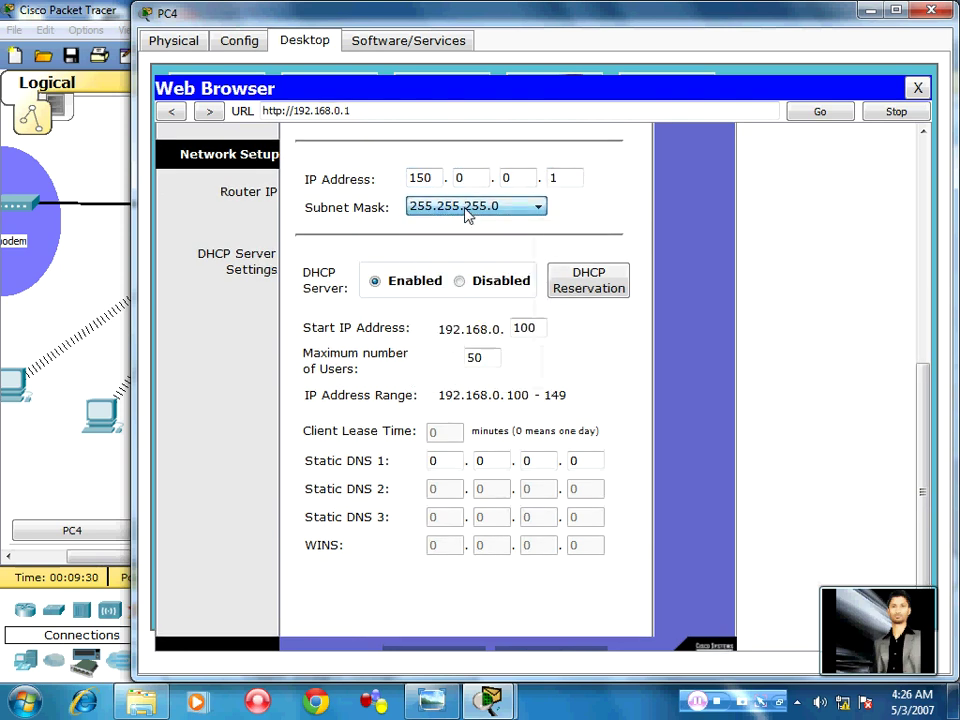
{"action": "left_click", "coordinate": [467, 216]}
{"action": "left_click", "coordinate": [575, 220]}
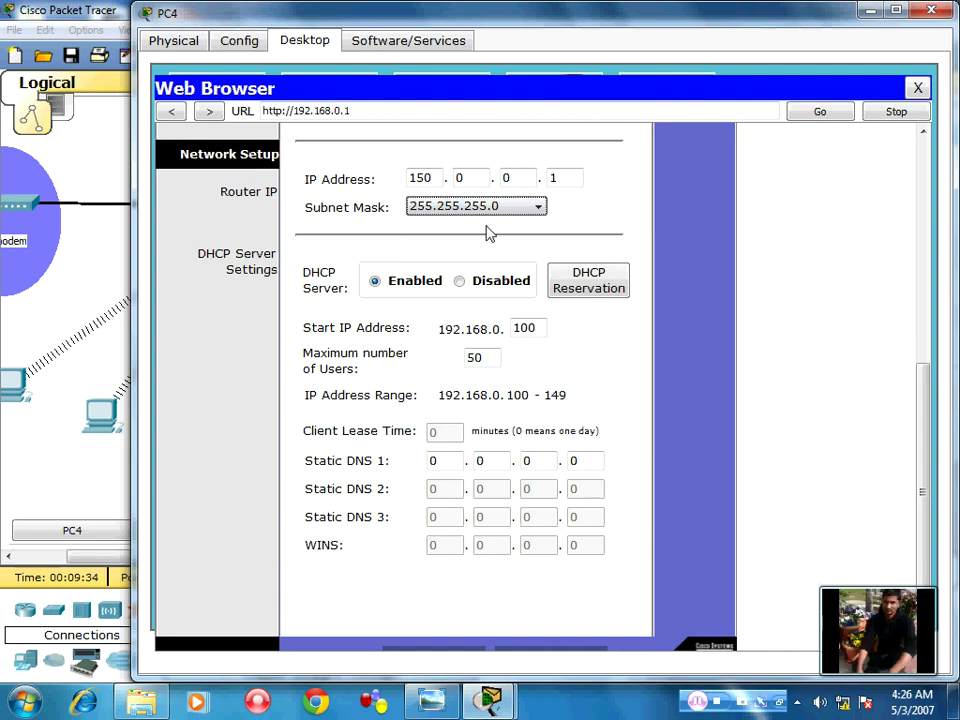
Set DHCP maximum users to 100 and Static DNS 1 to 202.164.51.21
{"action": "scroll", "coordinate": [352, 250], "scroll_direction": "down", "scroll_amount": 1}
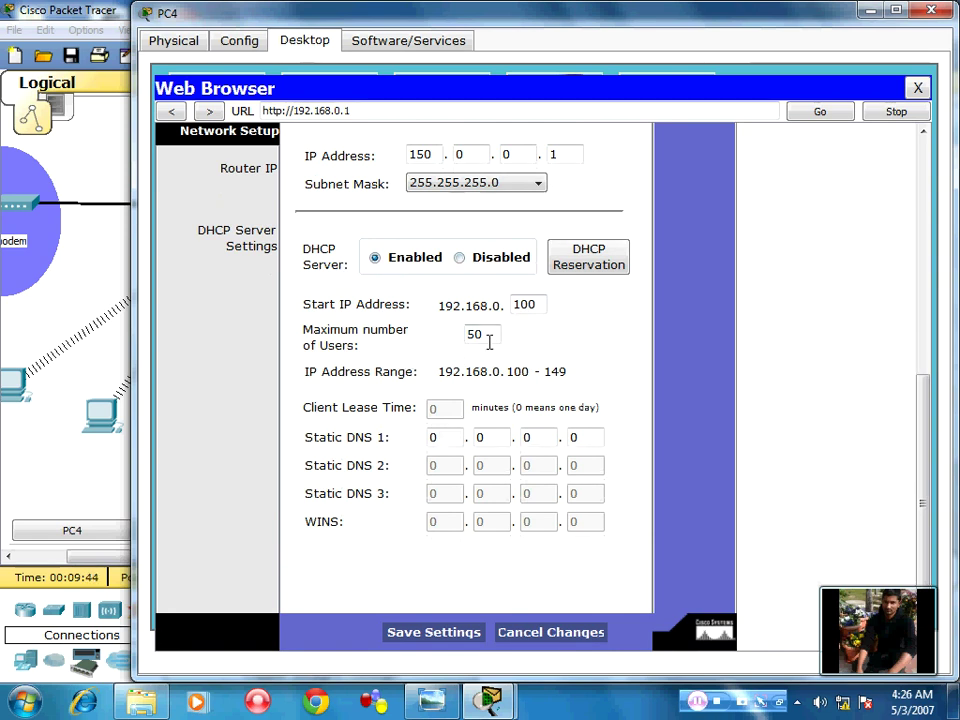
{"action": "left_click_drag", "start_coordinate": [490, 340], "coordinate": [390, 338]}
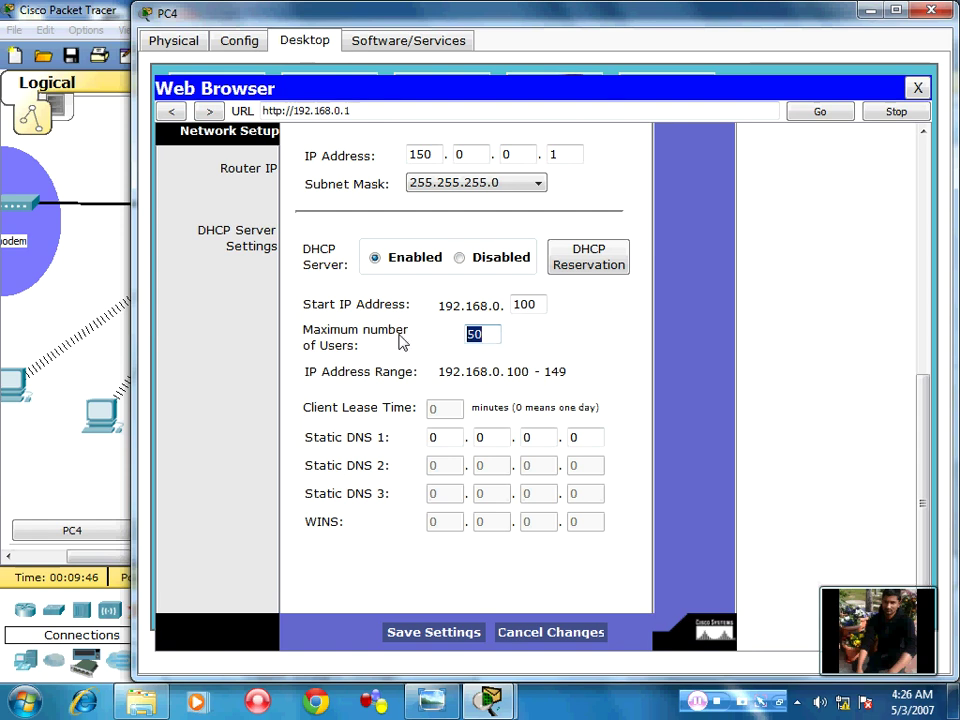
{"action": "type", "text": "100"}
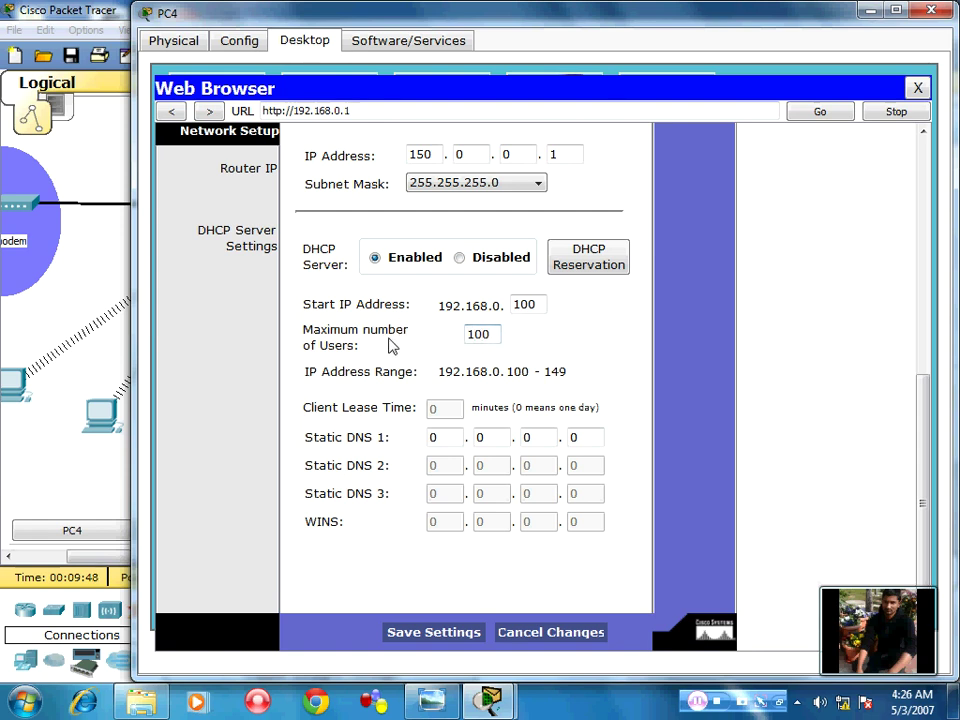
{"action": "left_click", "coordinate": [452, 436]}
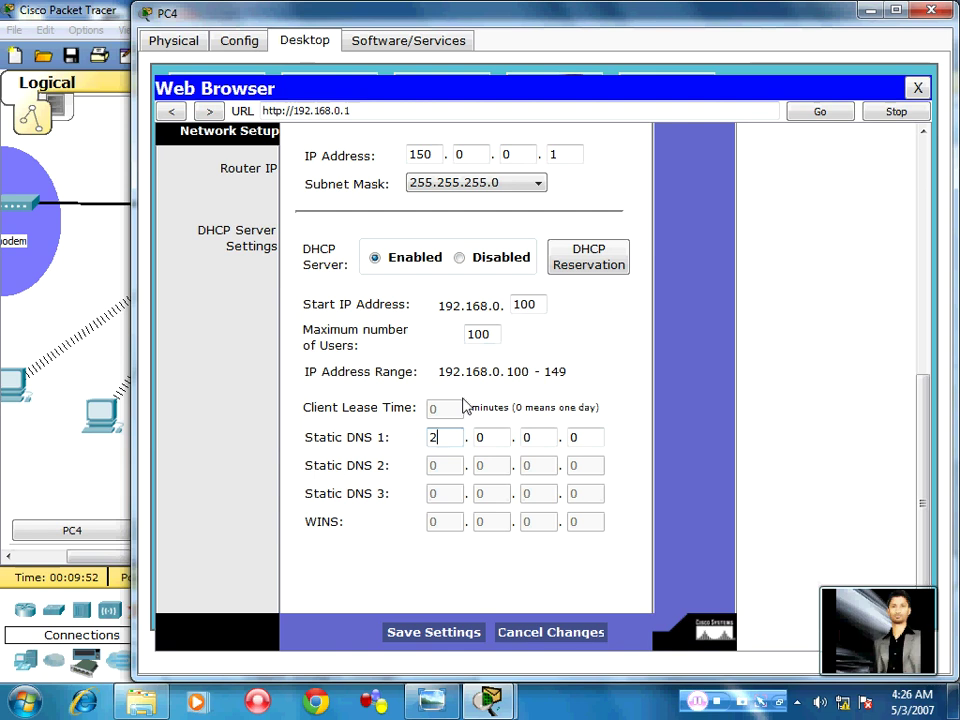
{"action": "type", "text": "202.164.51"}
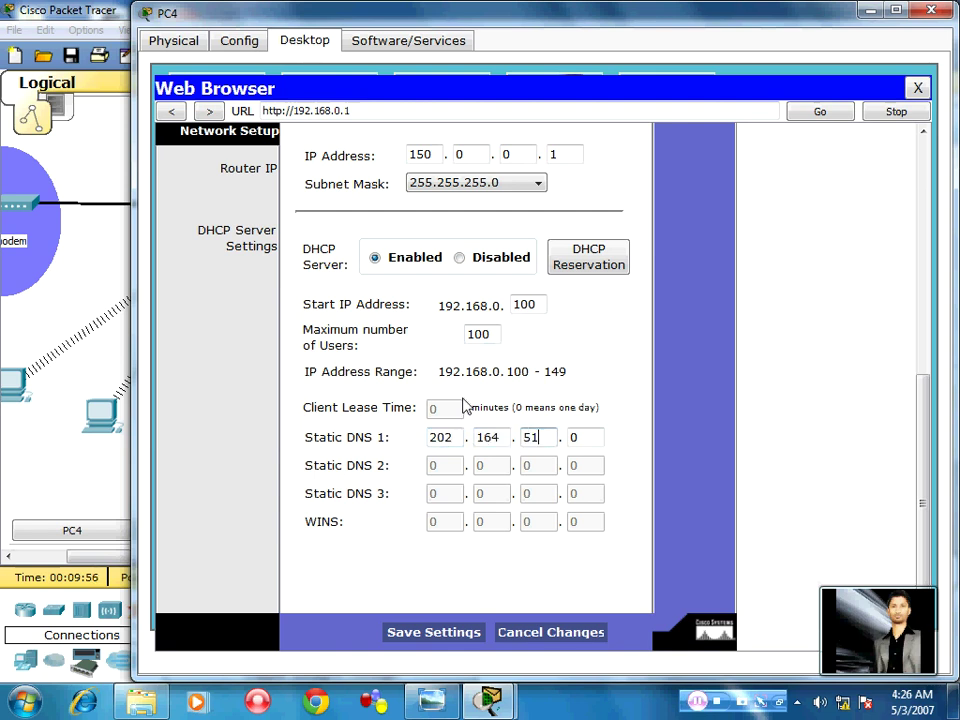
{"action": "key", "text": "period"}
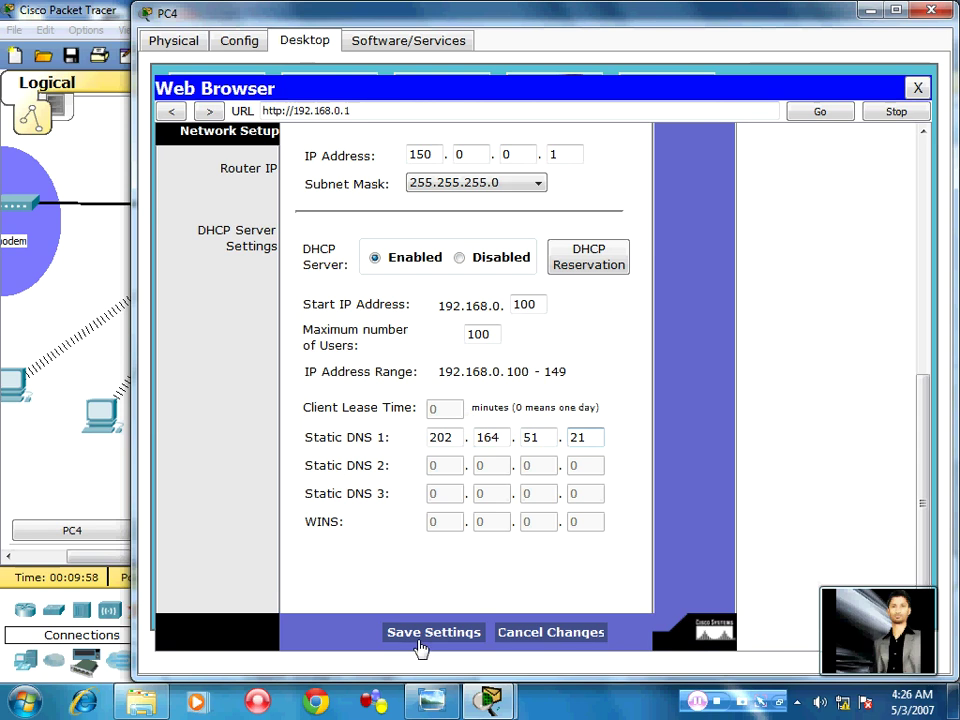
Save the router settings; the page at 192.168.0.1 then returns Request Timeout
{"action": "left_click", "coordinate": [429, 633]}
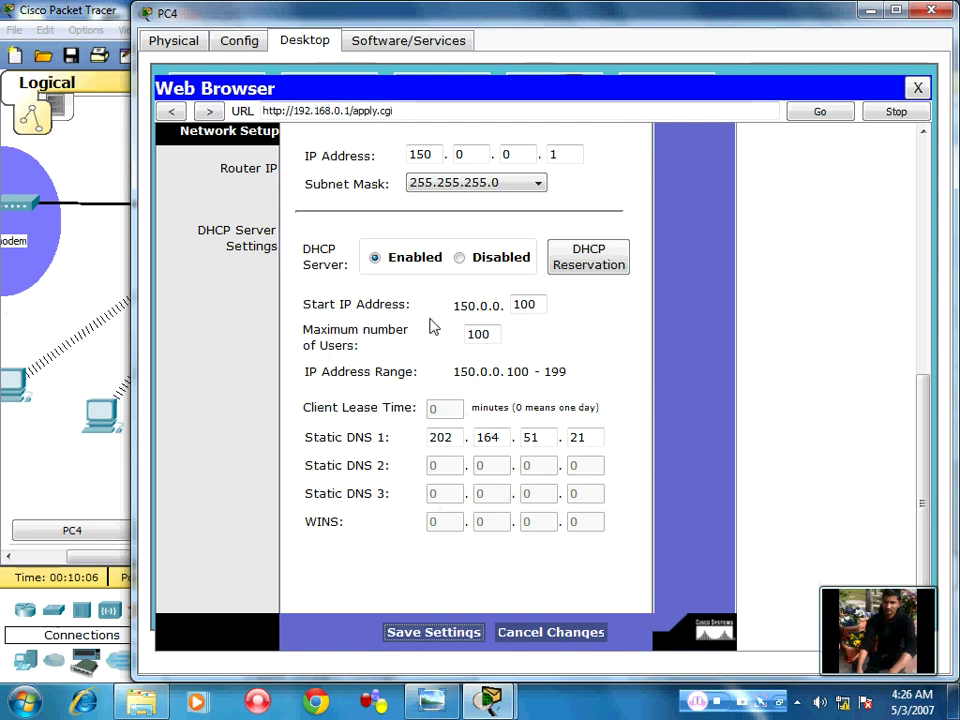
{"action": "scroll", "coordinate": [431, 326], "scroll_direction": "up", "scroll_amount": 5}
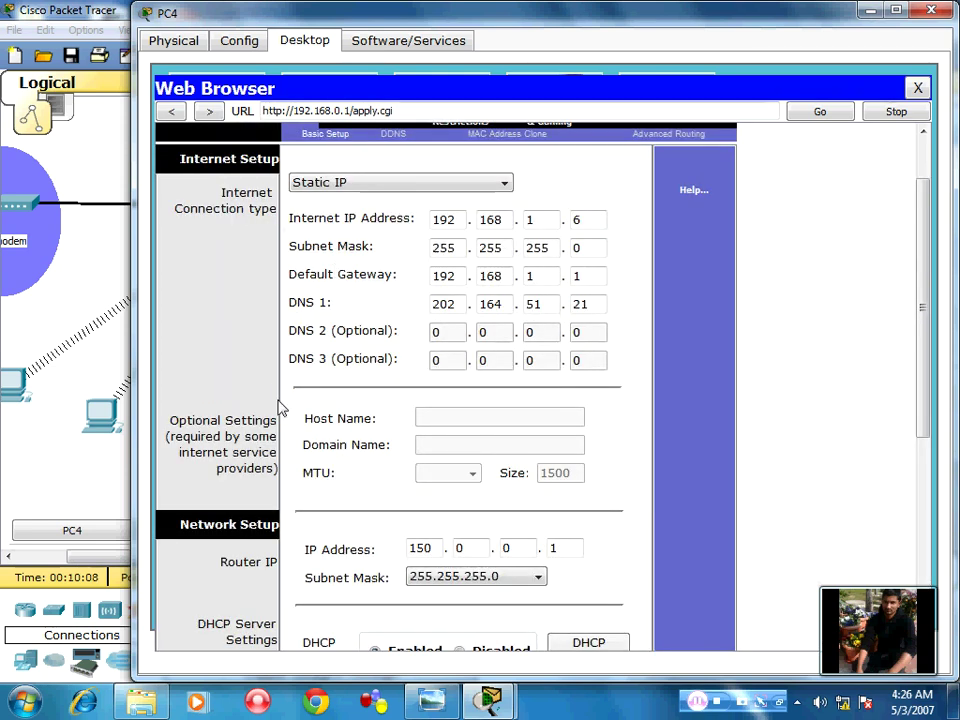
{"action": "scroll", "coordinate": [279, 400], "scroll_direction": "down", "scroll_amount": 2}
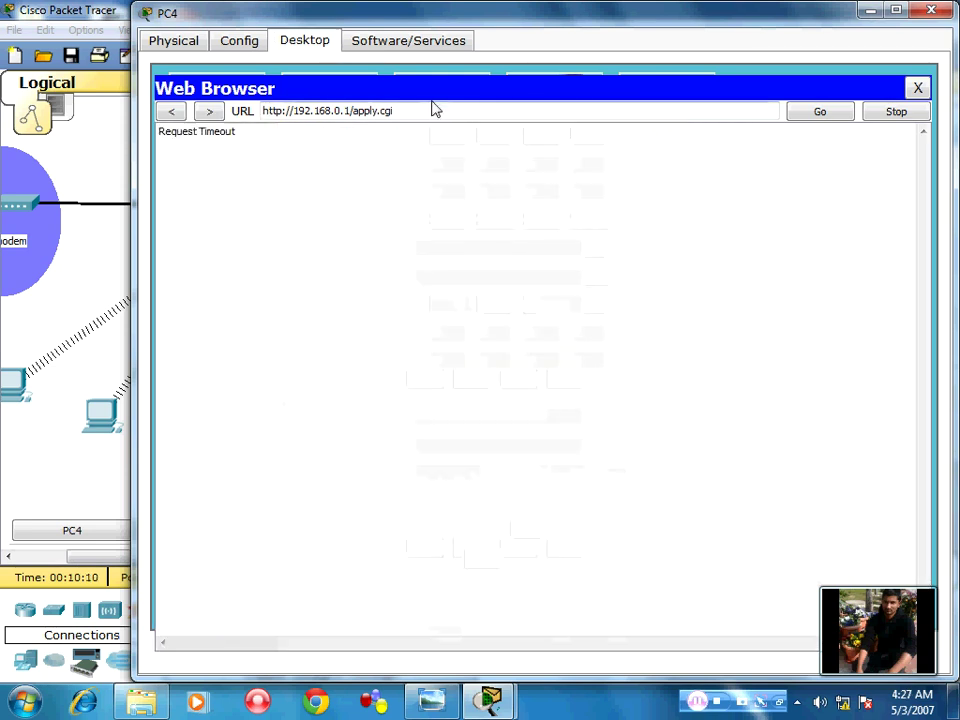
Give PC4 static IP 150.0.0.2, mask 255.255.0.0 and default gateway 150.0.0.1
{"action": "left_click", "coordinate": [911, 89]}
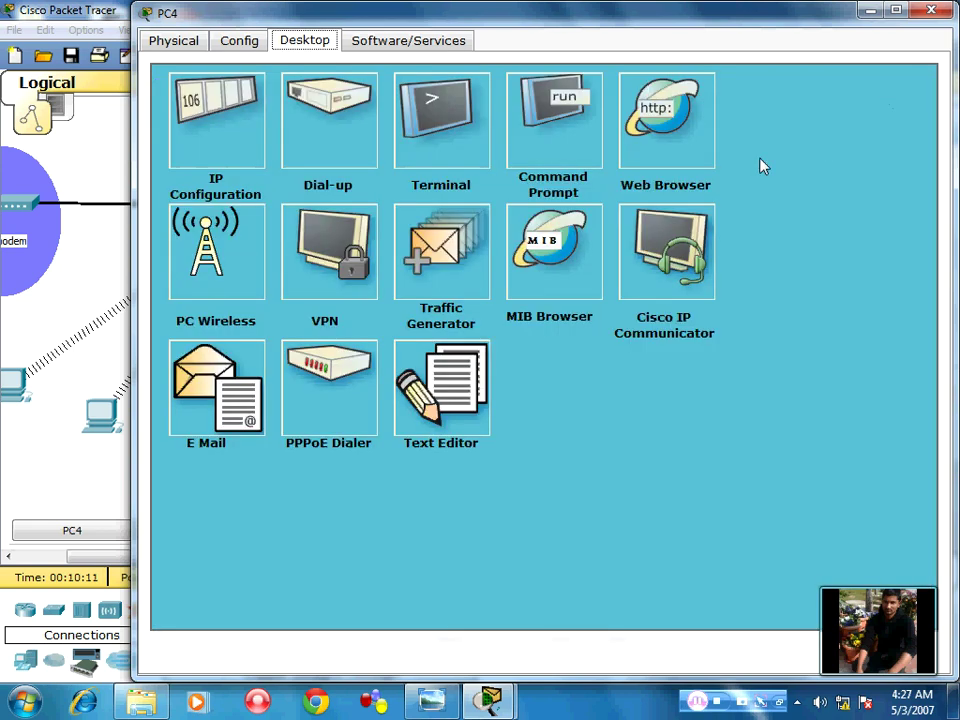
{"action": "left_click", "coordinate": [663, 146]}
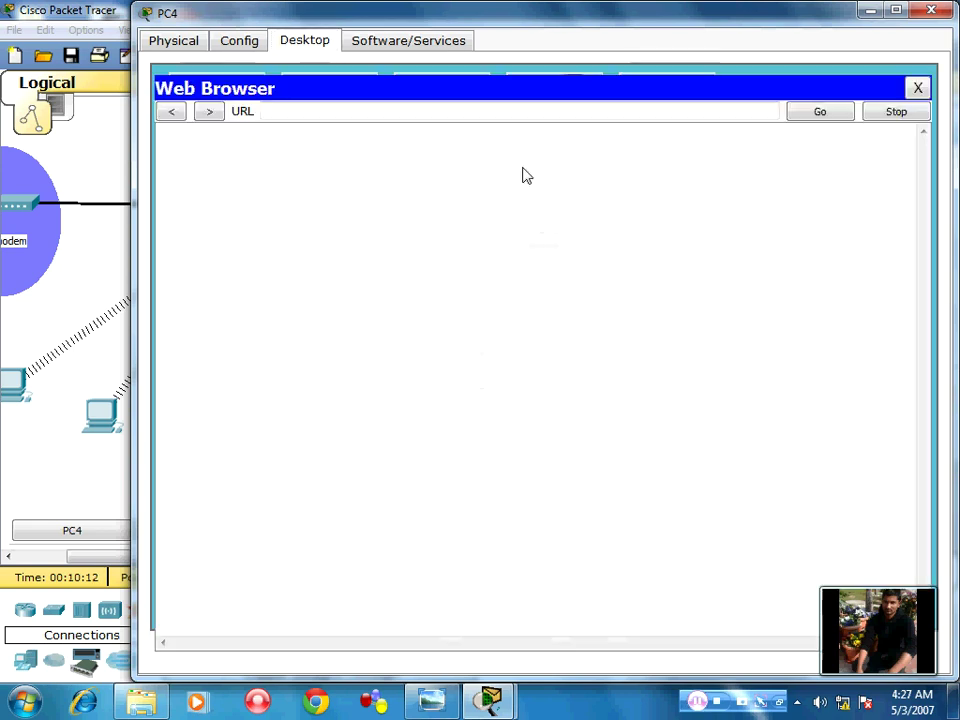
{"action": "left_click", "coordinate": [917, 88]}
{"action": "left_click", "coordinate": [216, 107]}
{"action": "left_click_drag", "start_coordinate": [395, 216], "coordinate": [361, 216]}
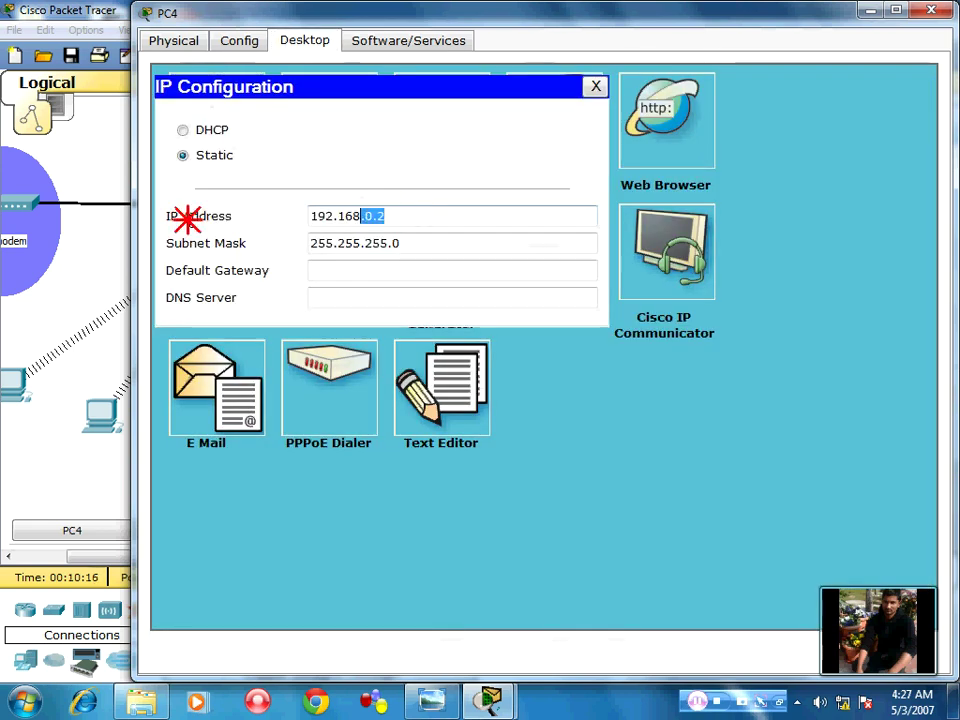
{"action": "key", "text": "ctrl+a"}
{"action": "type", "text": "150"}
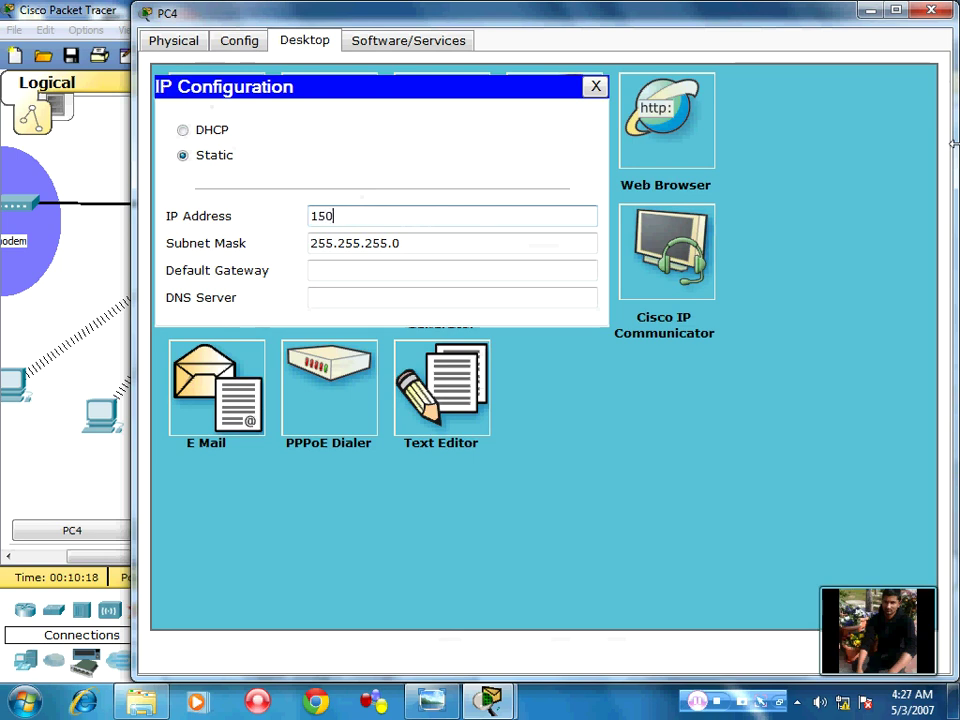
{"action": "type", "text": ".0.0"}
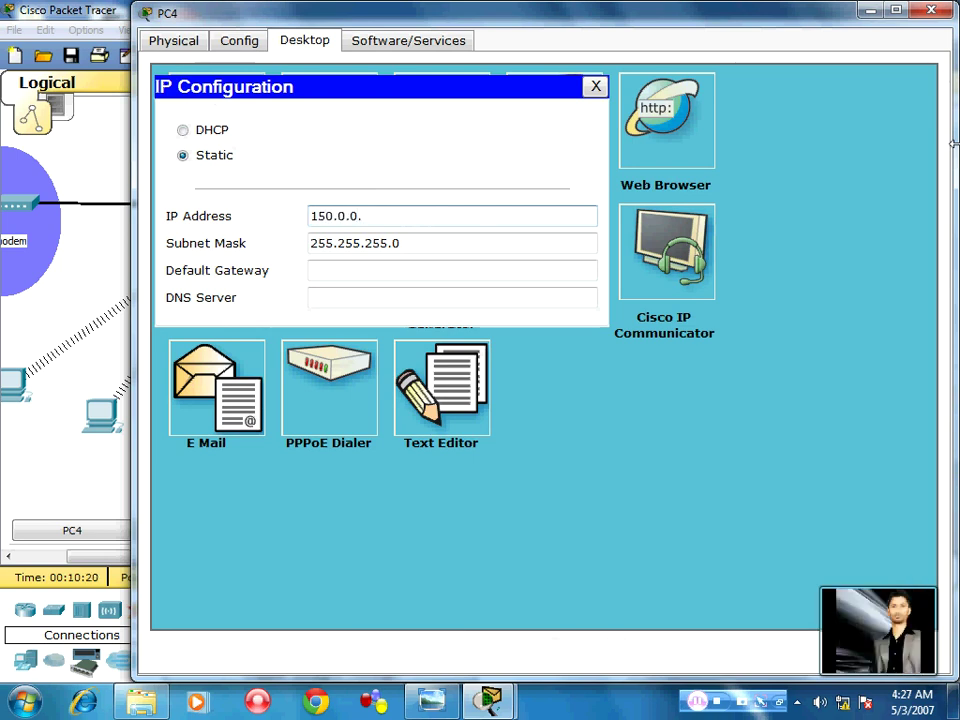
{"action": "type", "text": ".2"}
{"action": "key", "text": "Tab"}
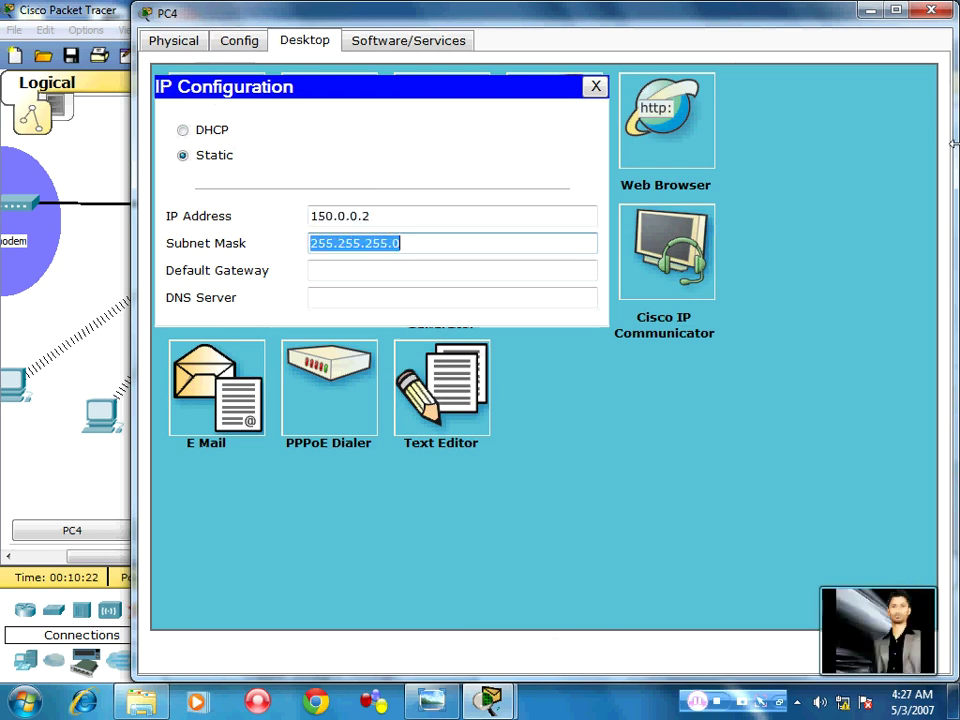
{"action": "type", "text": "25"}
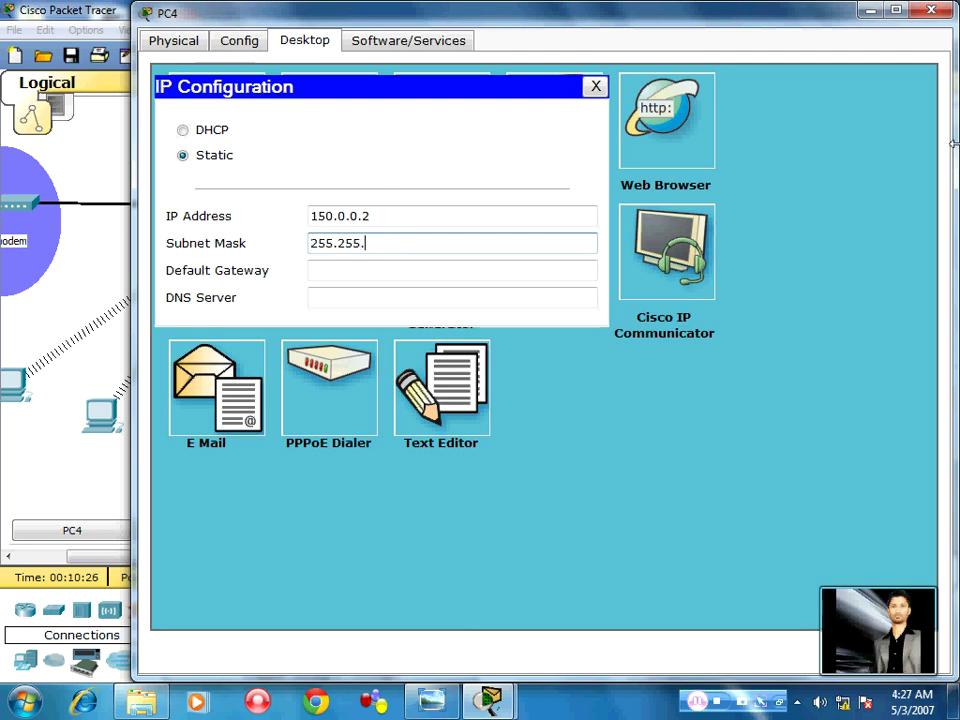
{"action": "key", "text": "Tab"}
{"action": "type", "text": "1"}
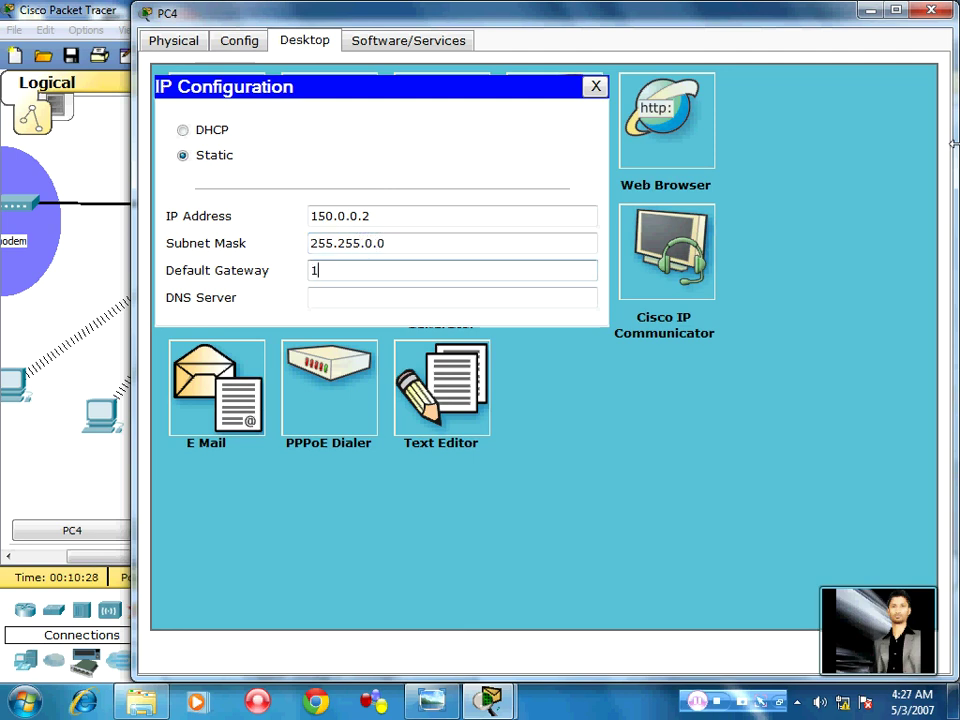
{"action": "type", "text": "50.0."}
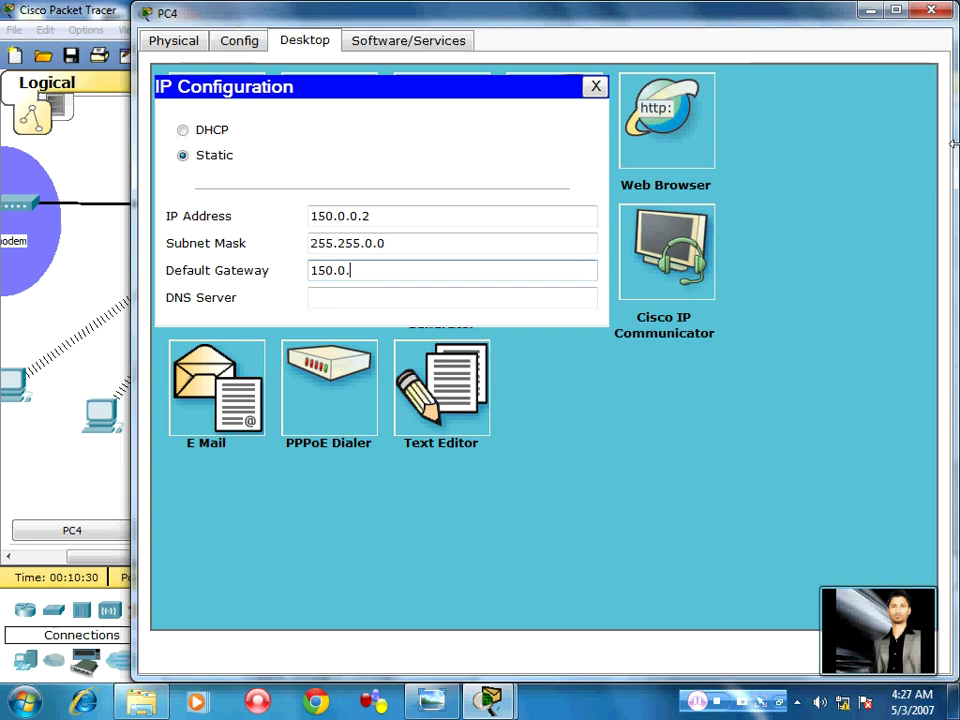
{"action": "type", "text": "0.1"}
{"action": "left_click", "coordinate": [595, 87]}
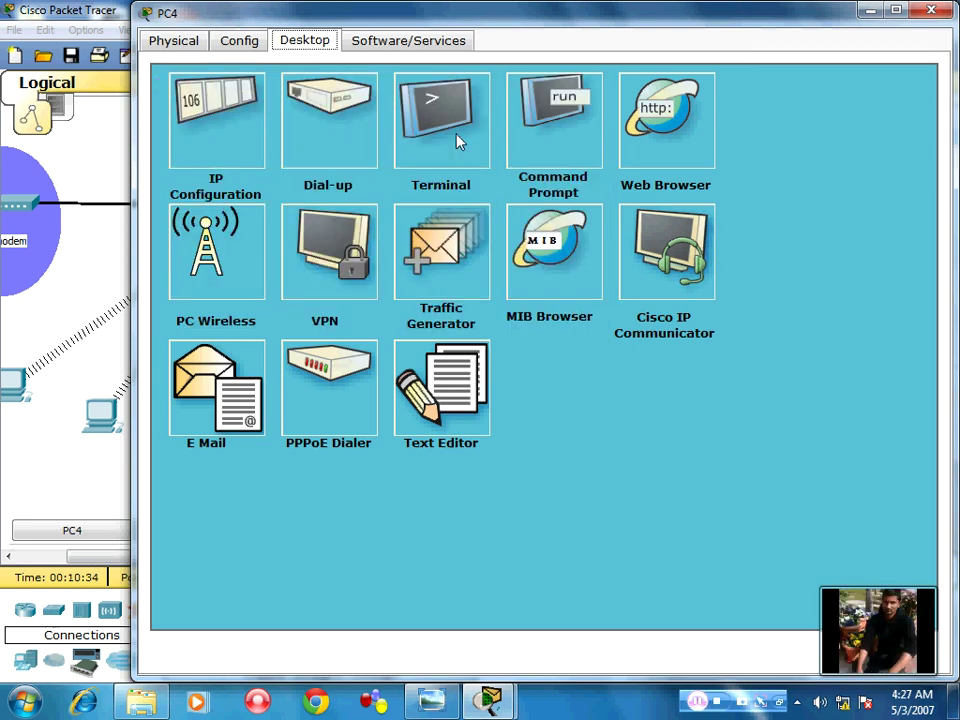
{"action": "left_click", "coordinate": [535, 145]}
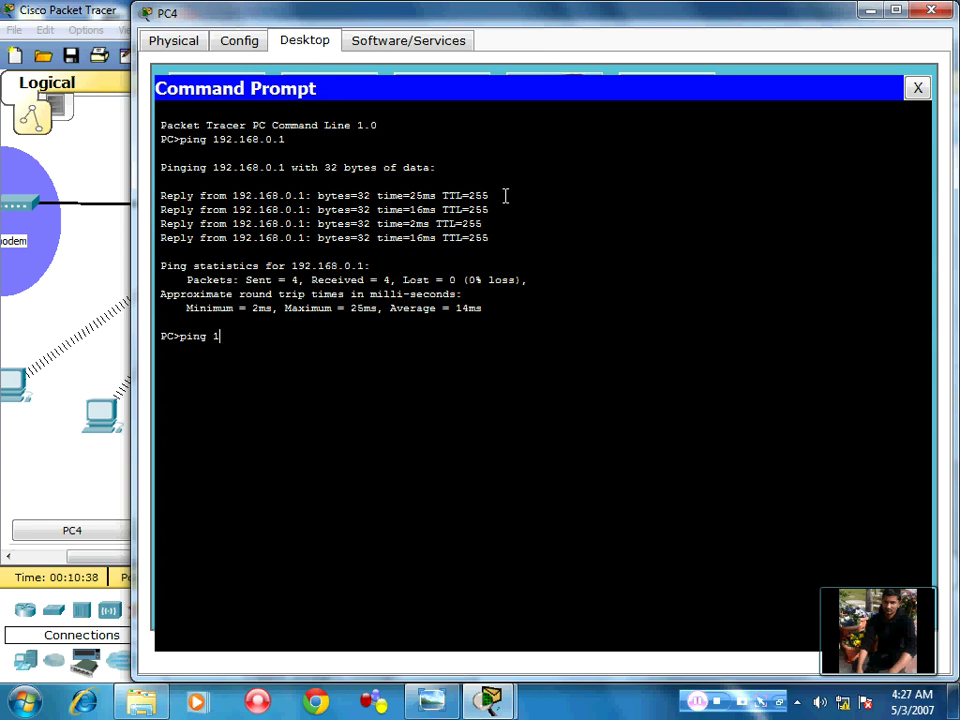
{"action": "type", "text": "ping 150.0.0.1"}
{"action": "key", "text": "Return"}
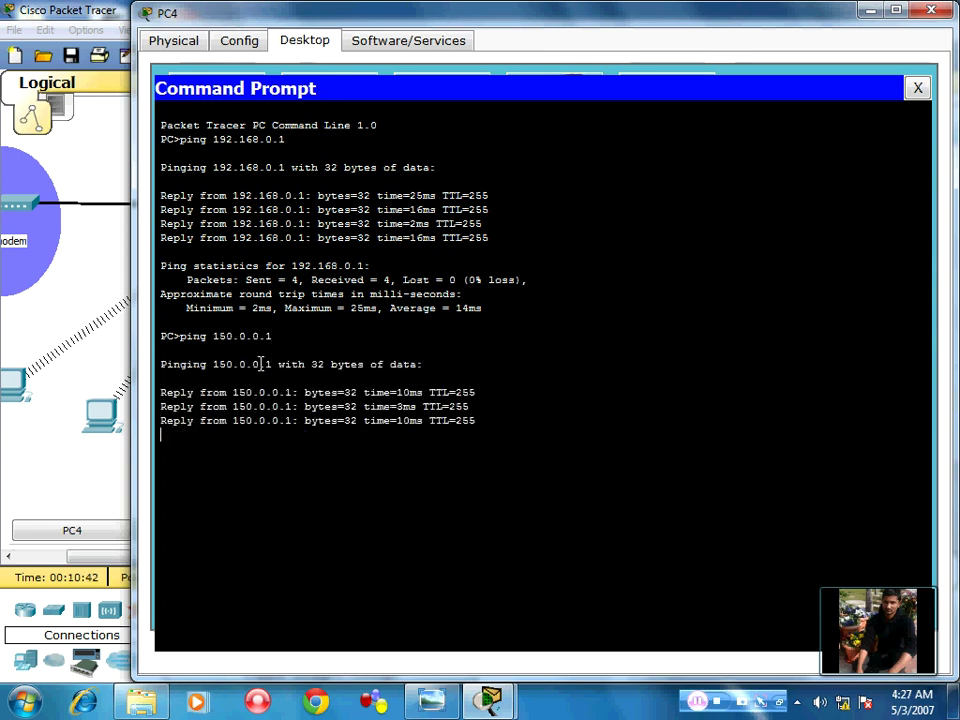
{"action": "left_click", "coordinate": [917, 90]}
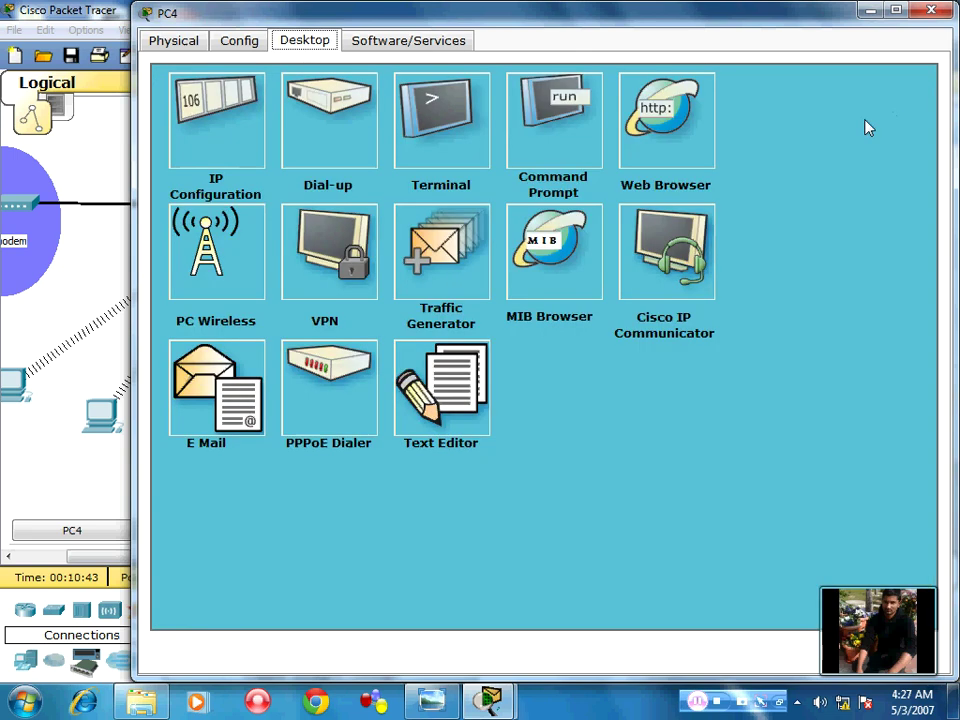
Log in to the router page at 150.0.0.1 from PC4, review DHCP settings, and close PC4
{"action": "left_click", "coordinate": [673, 144]}
{"action": "type", "text": "15"}
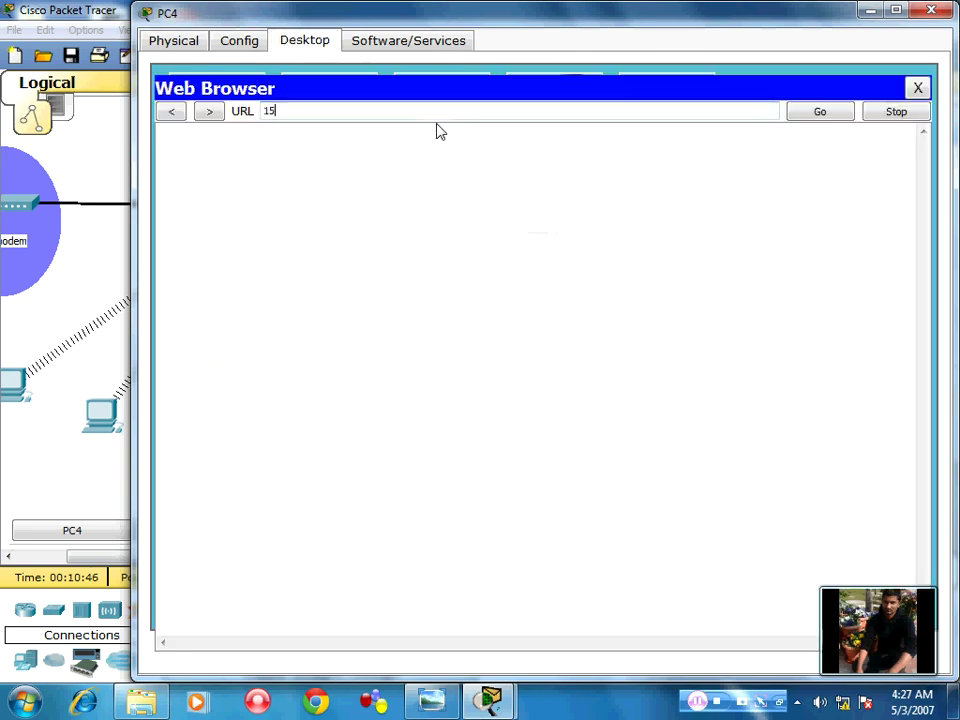
{"action": "type", "text": "0.0.0.1"}
{"action": "key", "text": "Return"}
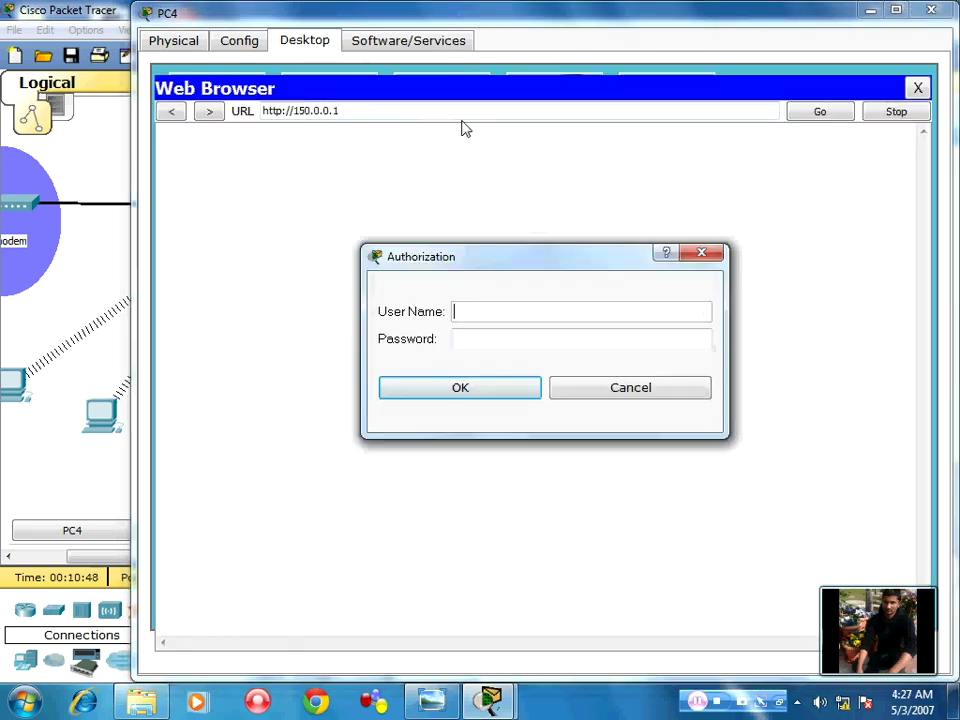
{"action": "type", "text": "adminio"}
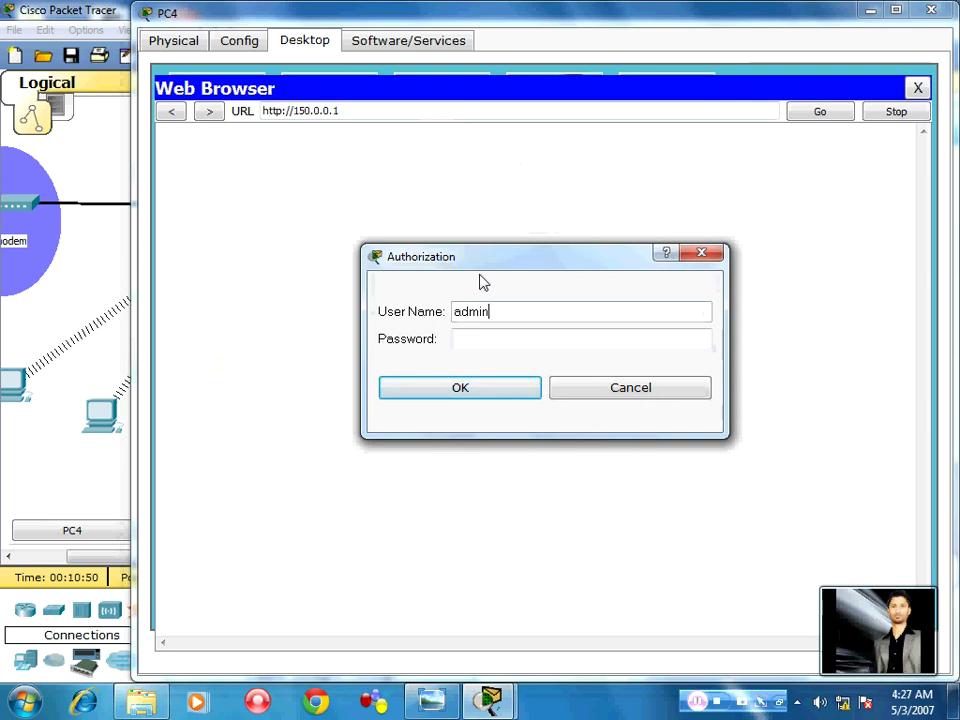
{"action": "key", "text": "BackSpace"}
{"action": "key", "text": "BackSpace"}
{"action": "key", "text": "Tab"}
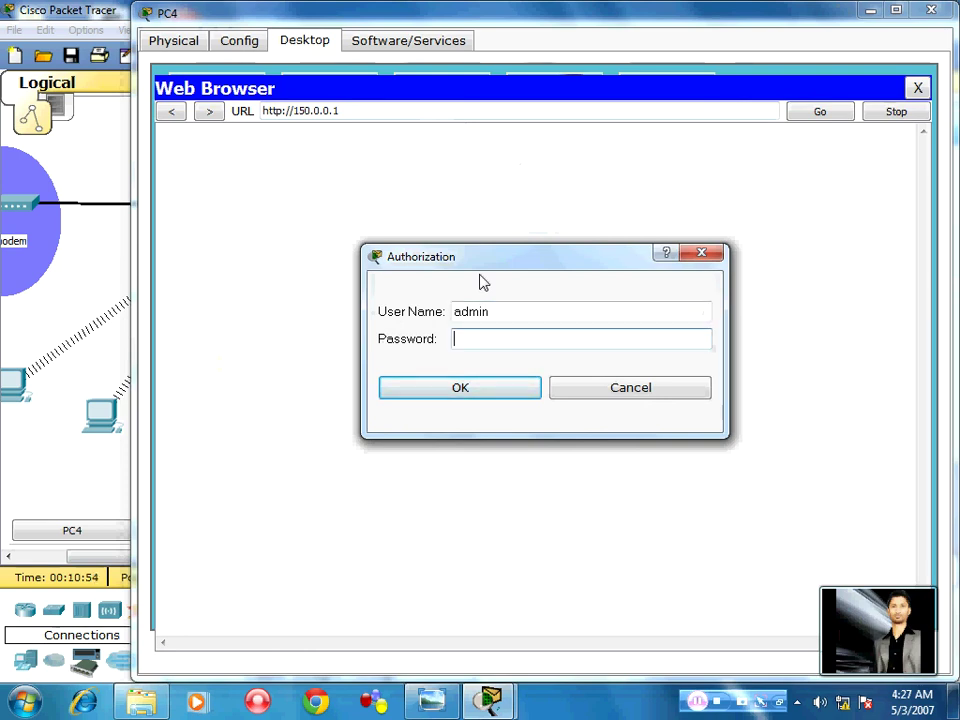
{"action": "type", "text": "cisco"}
{"action": "key", "text": "Return"}
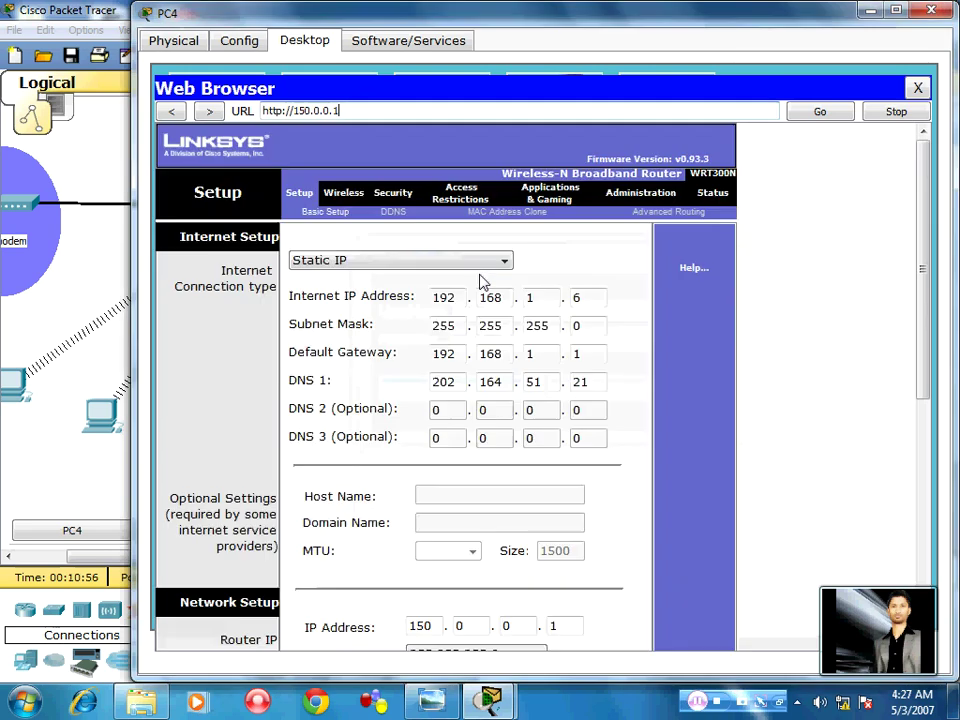
{"action": "scroll", "coordinate": [445, 395], "scroll_direction": "down", "scroll_amount": 8}
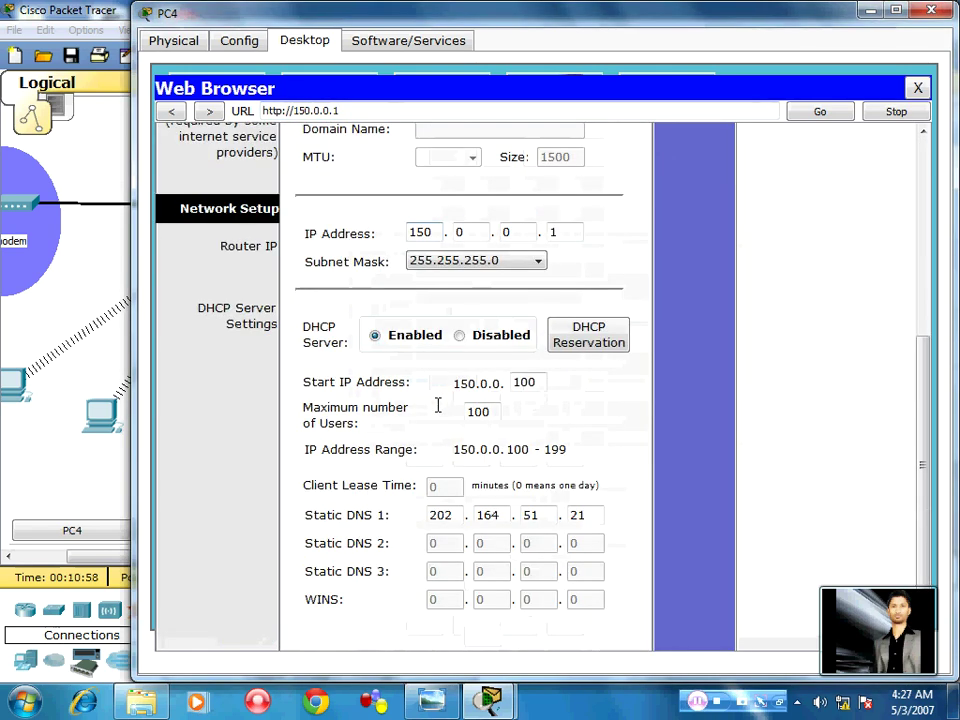
{"action": "left_click", "coordinate": [931, 10]}
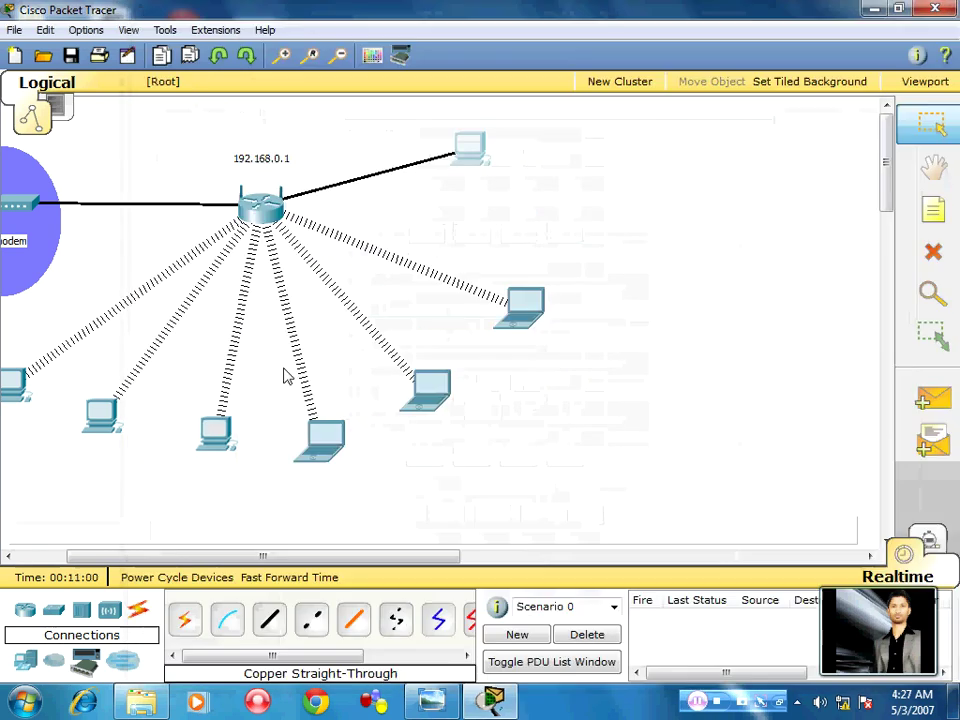
Check PC0's IP Configuration shows the DHCP address 150.0.0.100
{"action": "left_click_drag", "start_coordinate": [154, 557], "coordinate": [107, 557]}
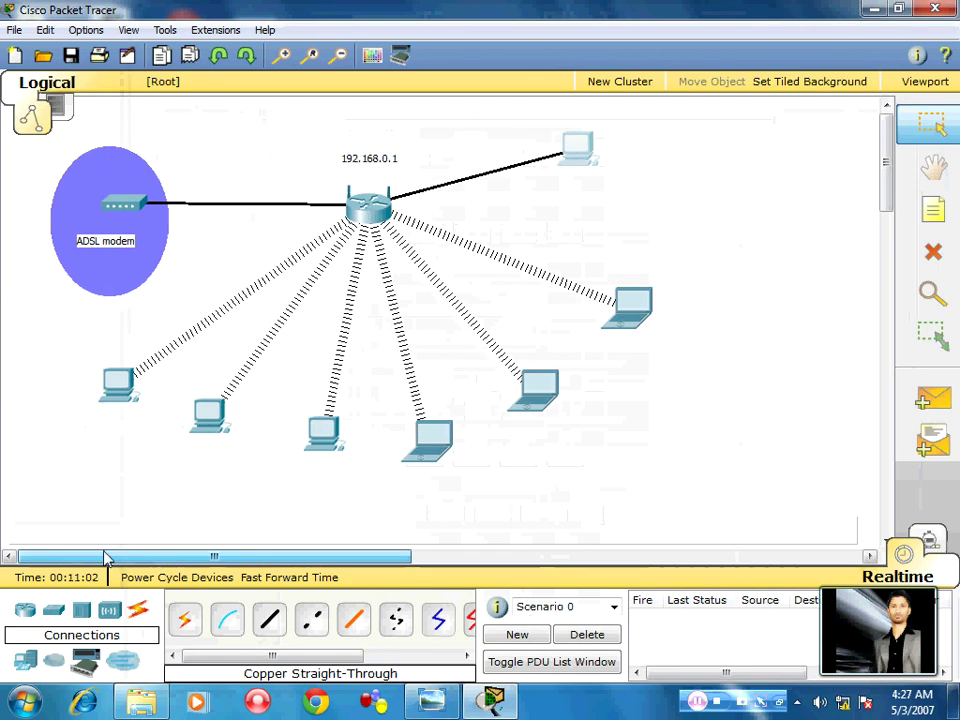
{"action": "left_click", "coordinate": [120, 385]}
{"action": "left_click", "coordinate": [285, 160]}
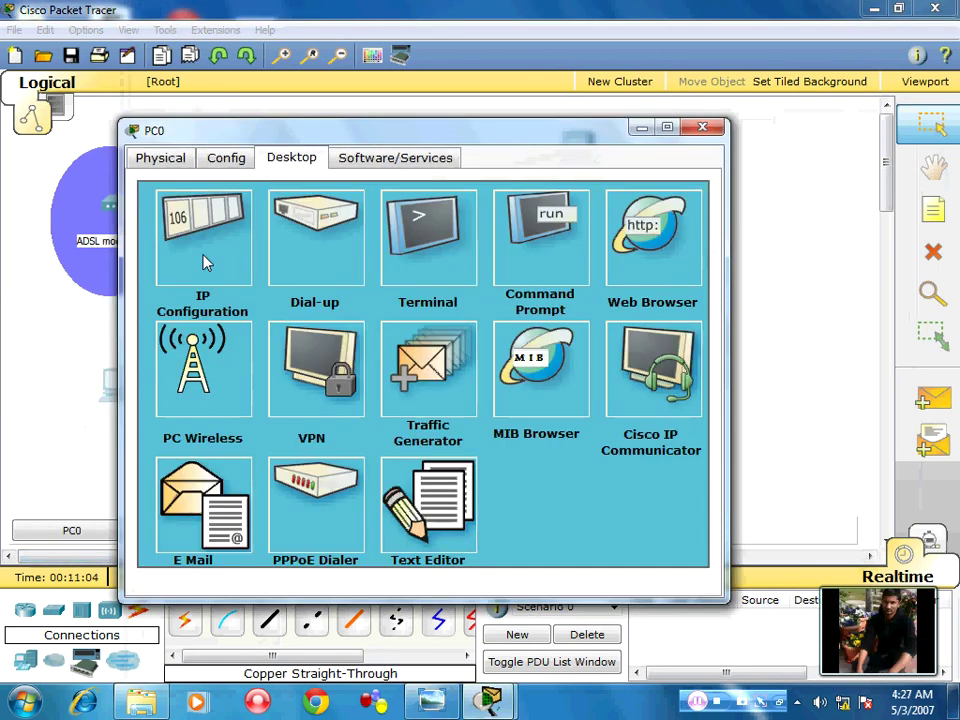
{"action": "left_click", "coordinate": [206, 258]}
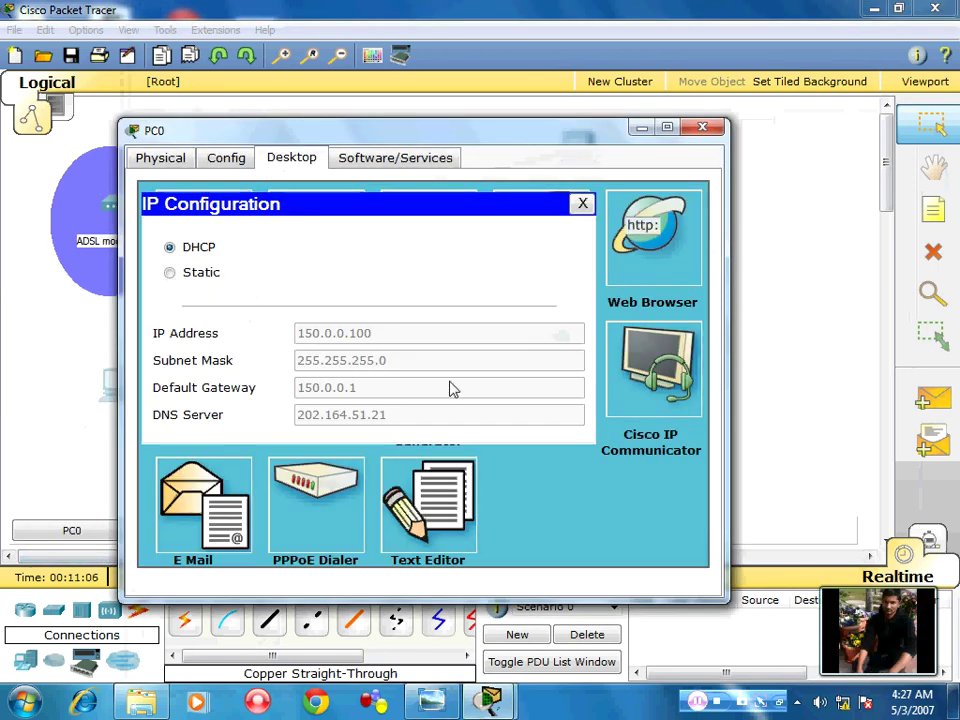
{"action": "left_click", "coordinate": [703, 127]}
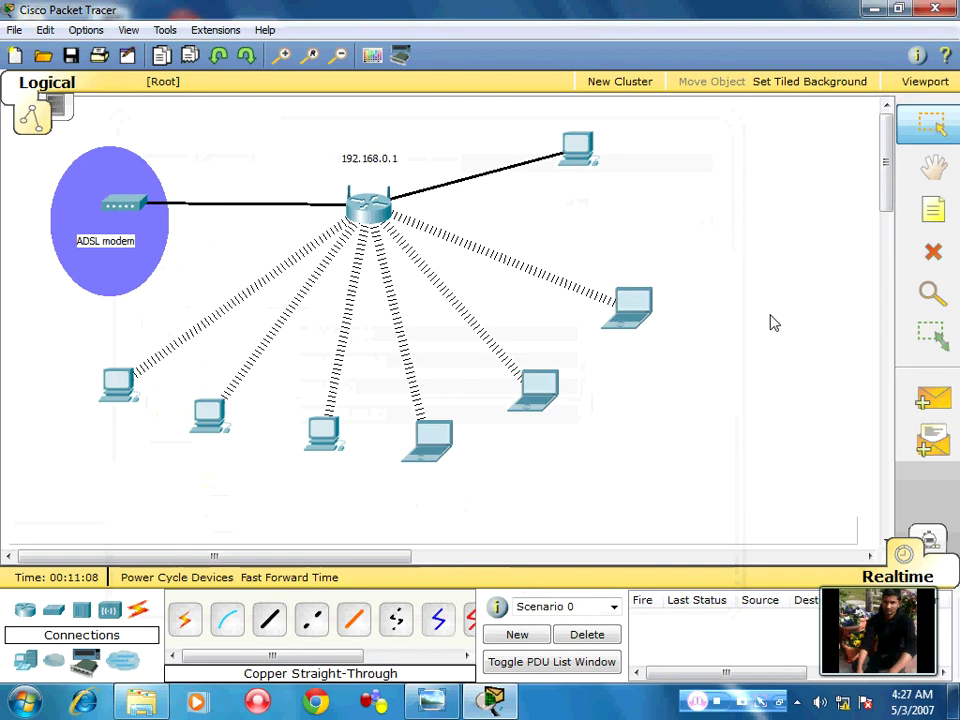
Send two simple PDUs from PC0 to PC1
{"action": "left_click", "coordinate": [932, 398]}
{"action": "left_click", "coordinate": [118, 385]}
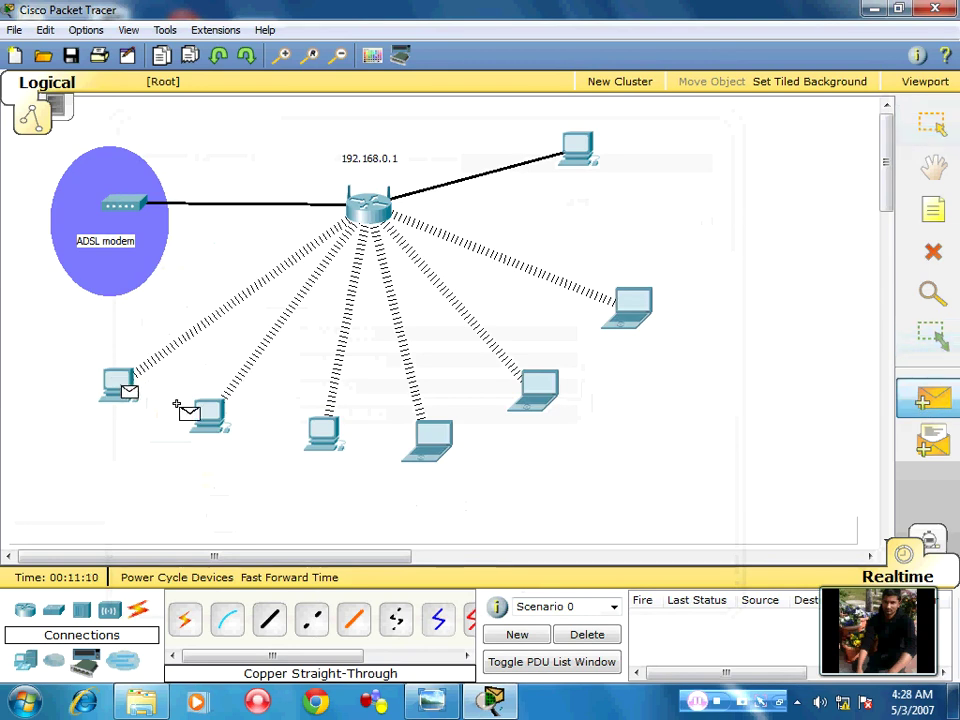
{"action": "left_click", "coordinate": [200, 405]}
{"action": "left_click", "coordinate": [932, 398]}
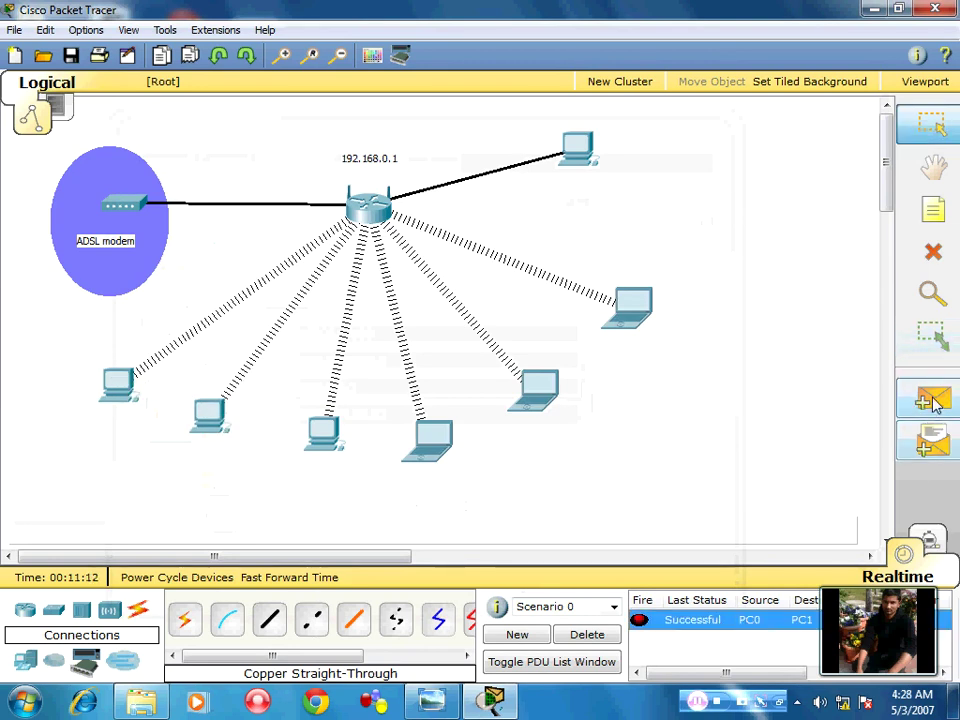
{"action": "left_click", "coordinate": [118, 385]}
{"action": "left_click", "coordinate": [197, 420]}
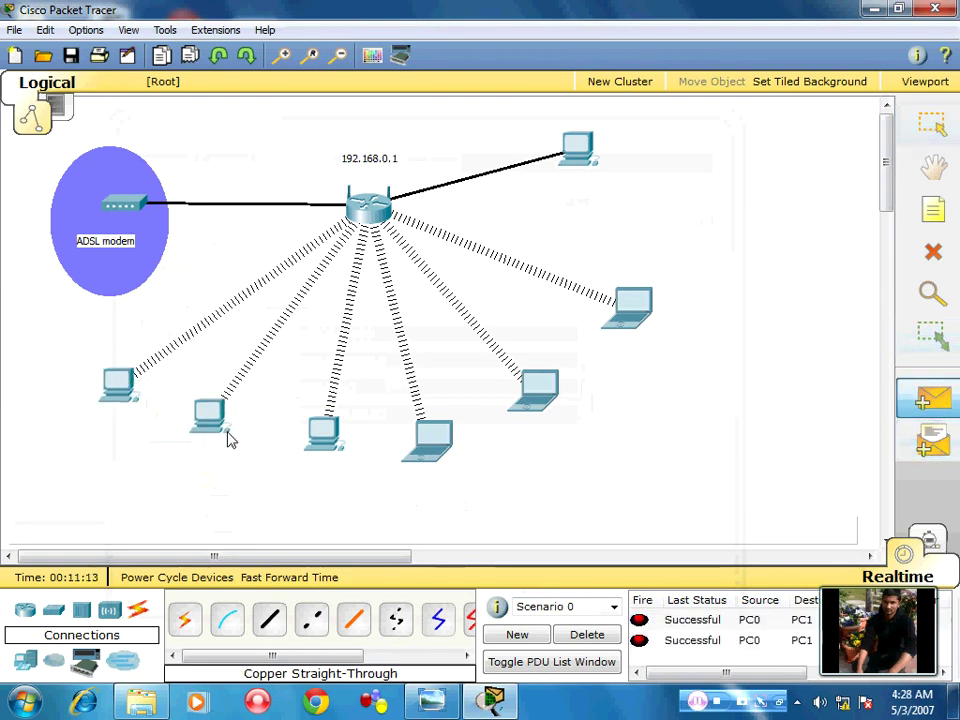
Ping the router at 150.0.0.1 from PC0's Command Prompt
{"action": "left_click", "coordinate": [108, 392]}
{"action": "left_click", "coordinate": [440, 145]}
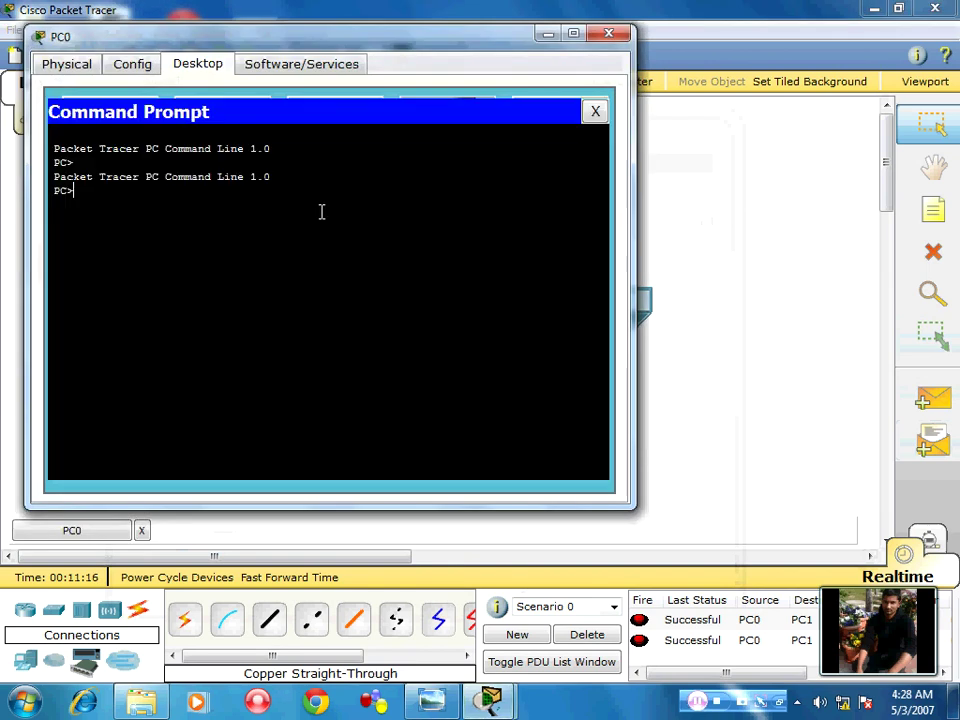
{"action": "type", "text": "ping"}
{"action": "type", "text": "150.0.0.1"}
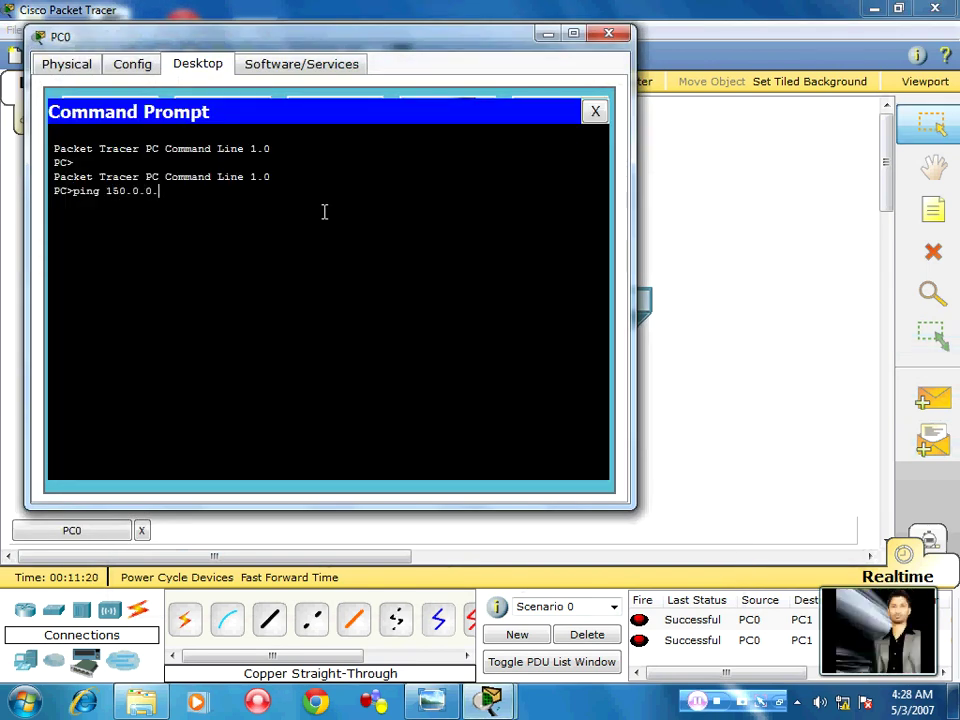
{"action": "key", "text": "Return"}
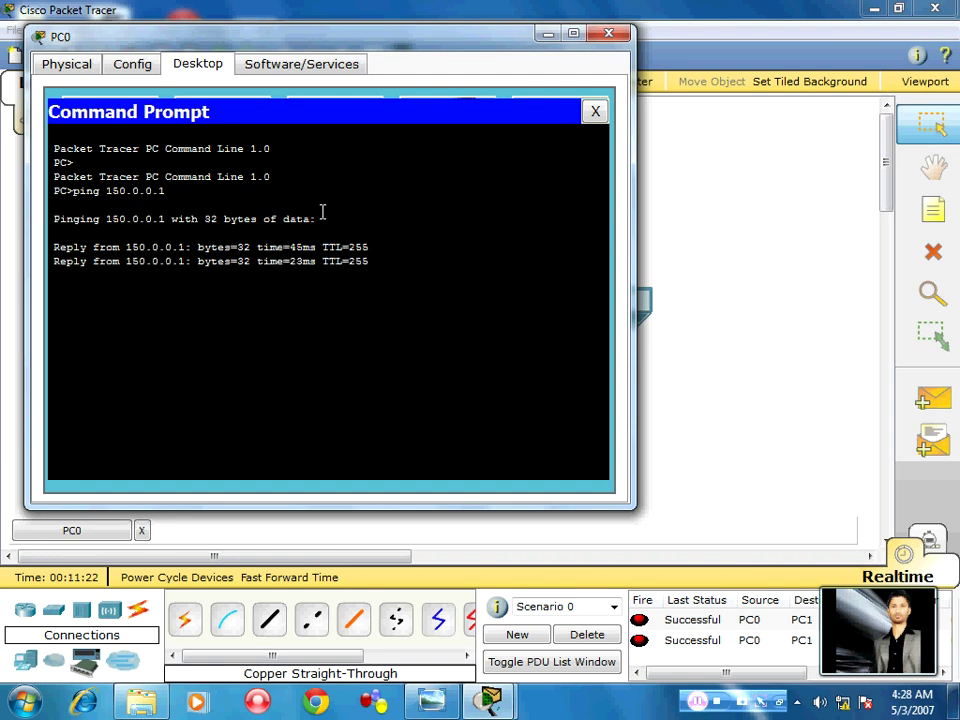